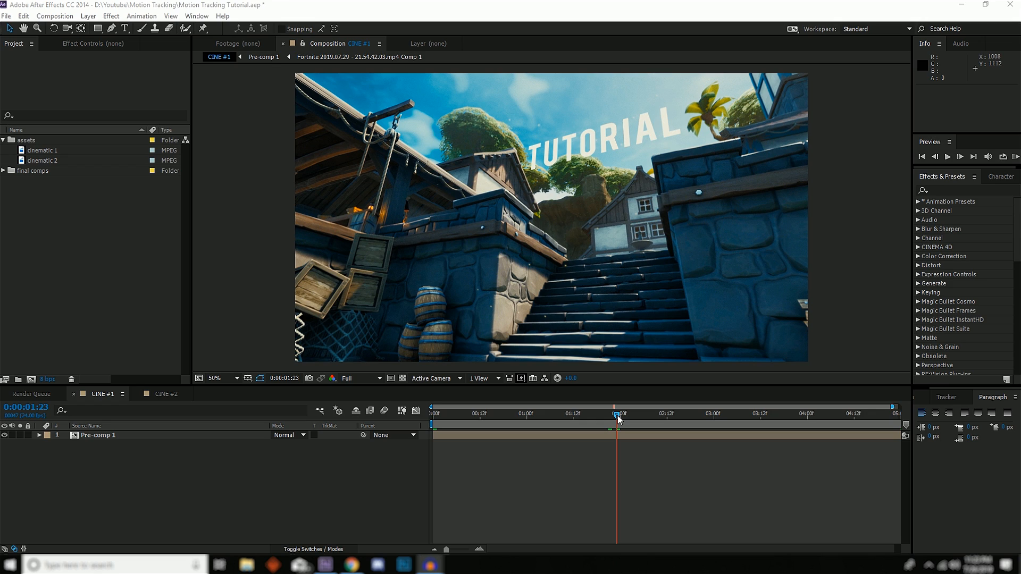
Step: Create a new composition from the cinematic 1 footage in the assets folder
click(59, 150)
click(62, 160)
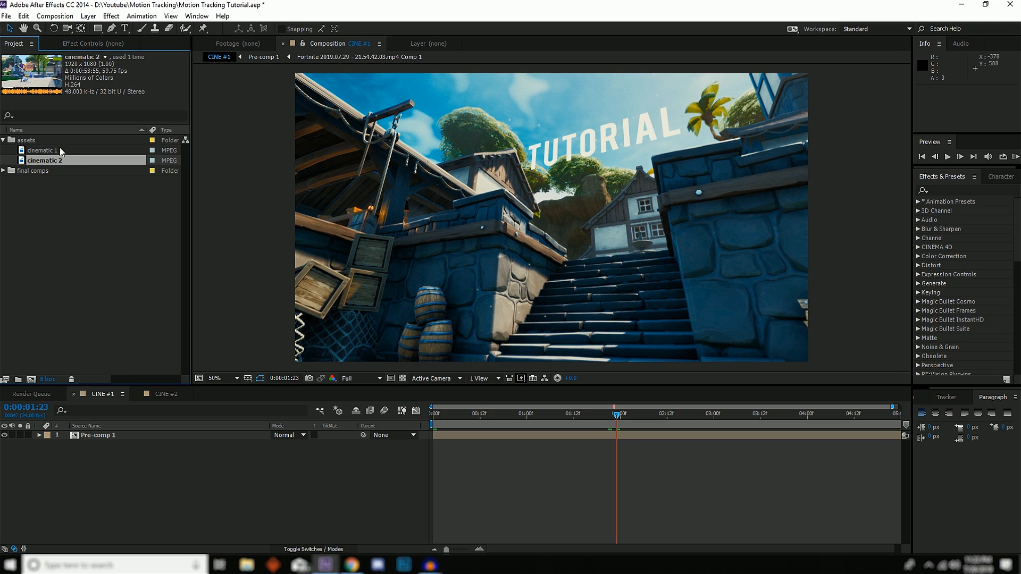
click(63, 150)
drag(64, 150, 37, 378)
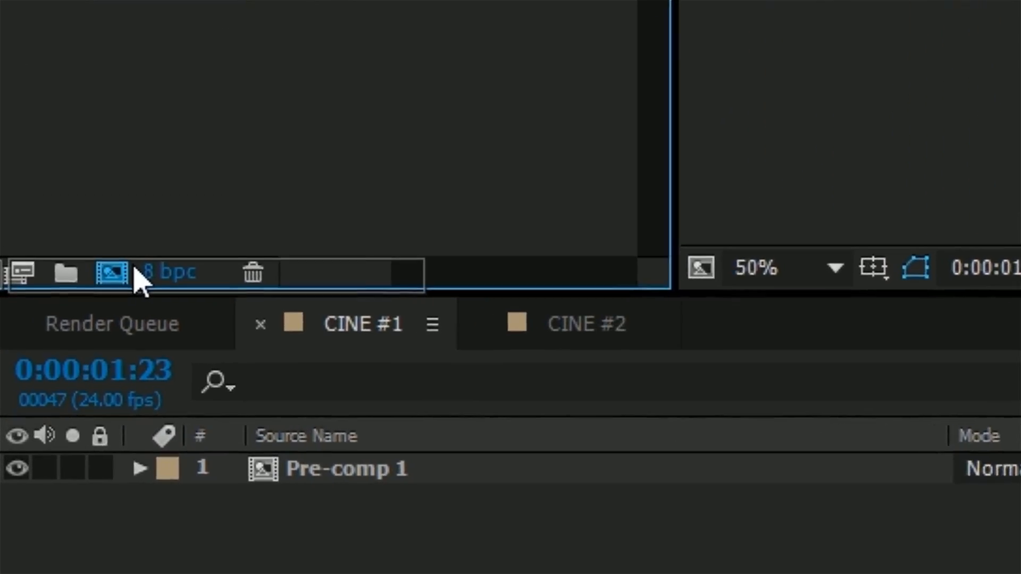
drag(135, 274, 136, 272)
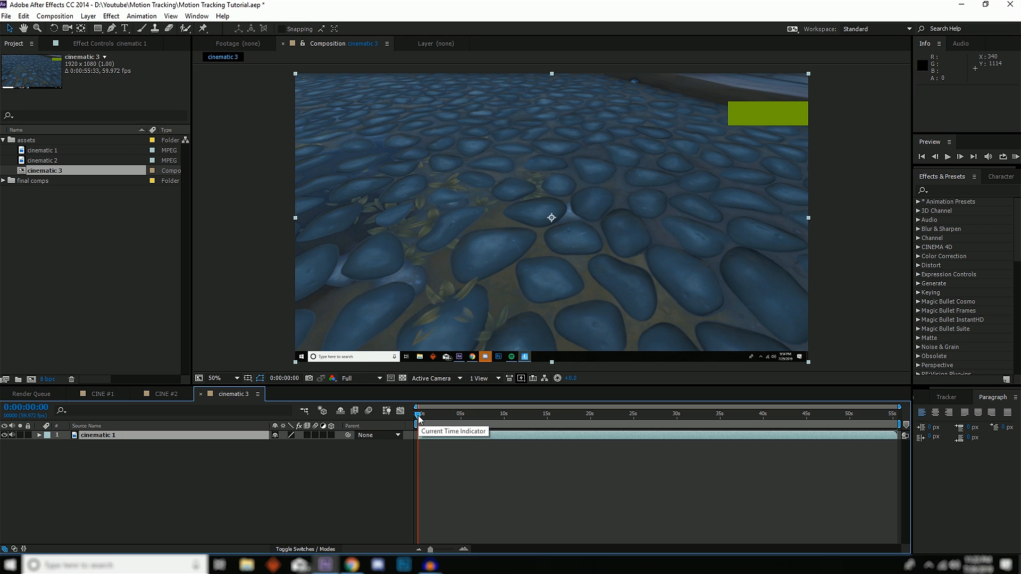
Step: Trim the start of the cinematic 1 layer at 0:00:07:44
drag(458, 421, 416, 419)
drag(417, 418, 486, 418)
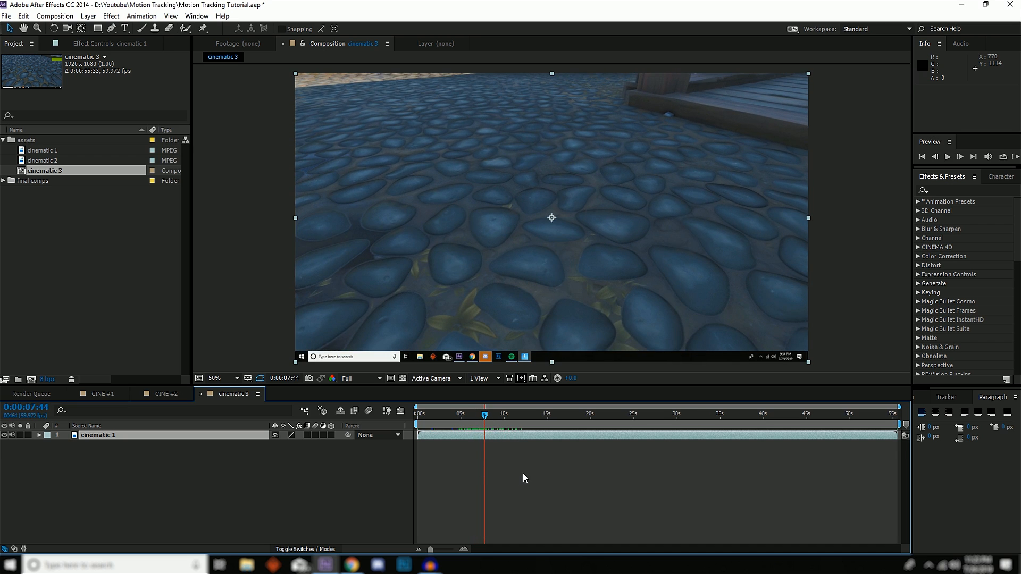
key(alt+bracketleft)
mouse_move(486, 435)
mouse_down()
mouse_move(418, 435)
mouse_move(484, 436)
mouse_up()
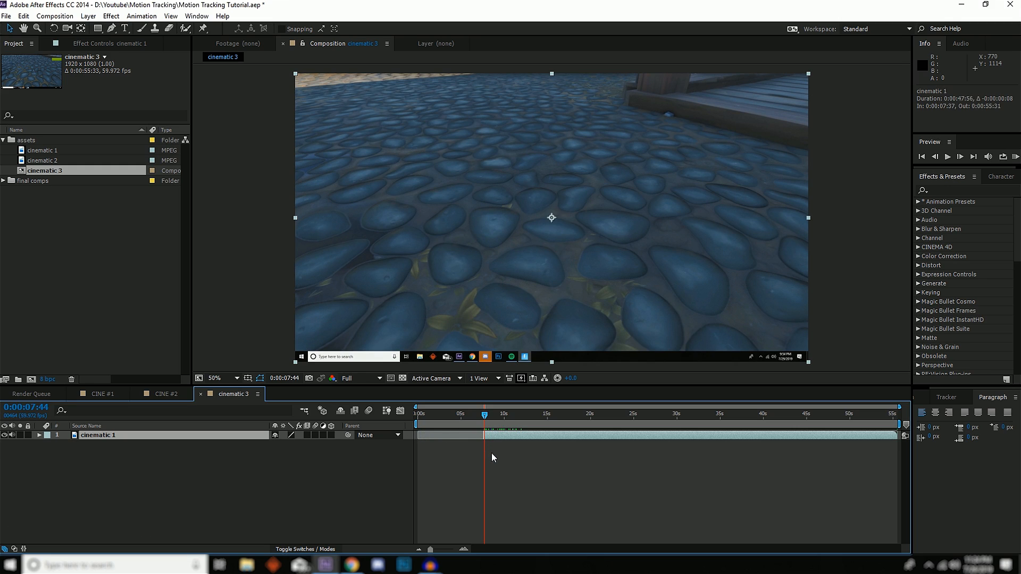
click(463, 549)
click(463, 550)
click(463, 549)
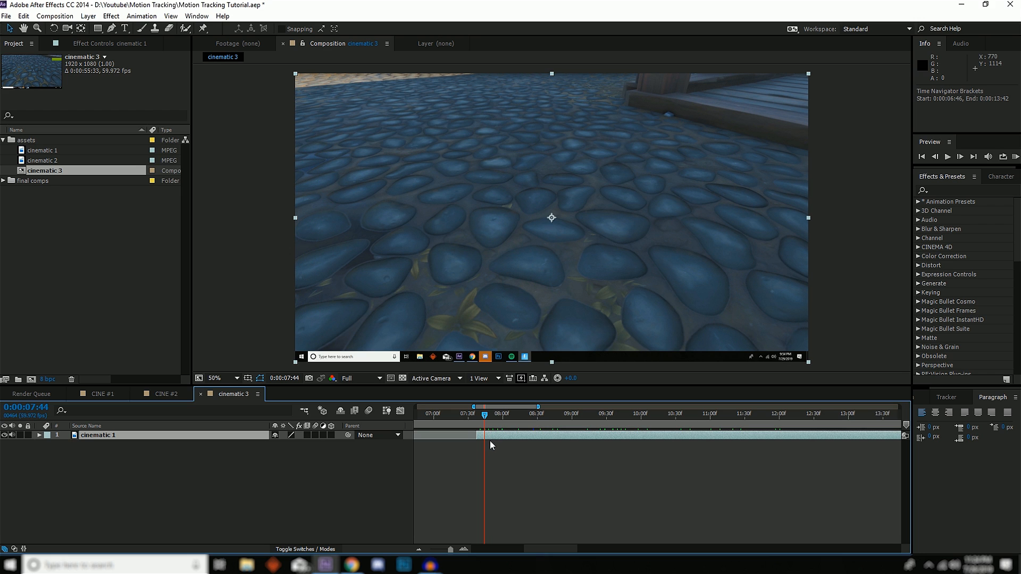
key(alt+bracketleft)
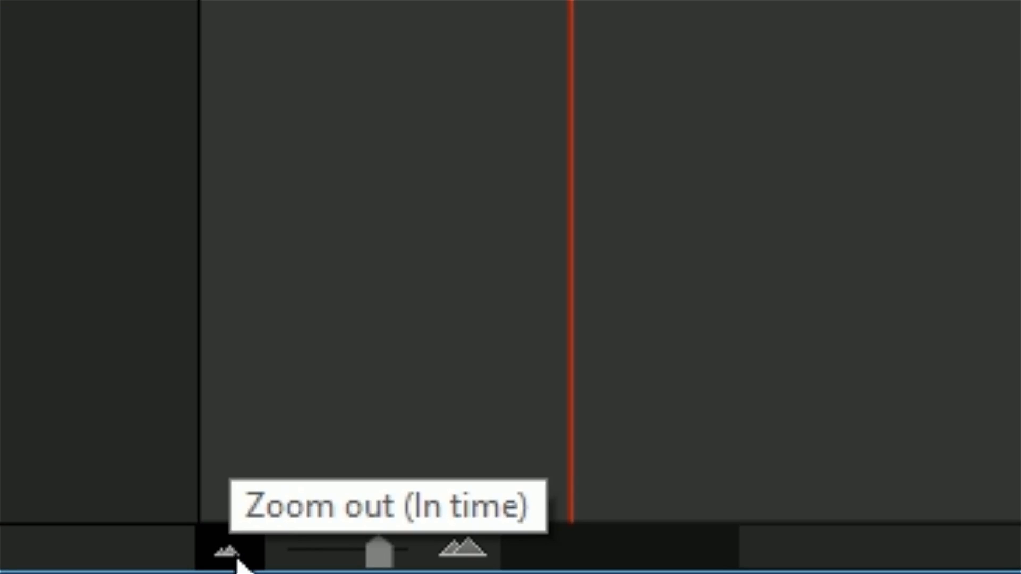
click(419, 550)
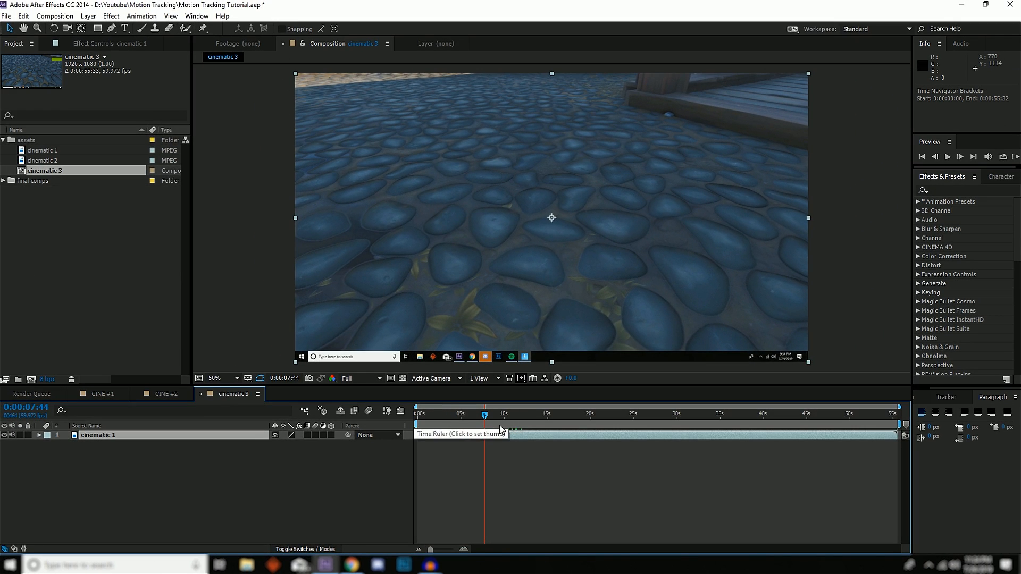
Step: Shift the trimmed layer to begin at 0:00:00:00 and trim its end at 0:00:43:06
drag(484, 420, 418, 421)
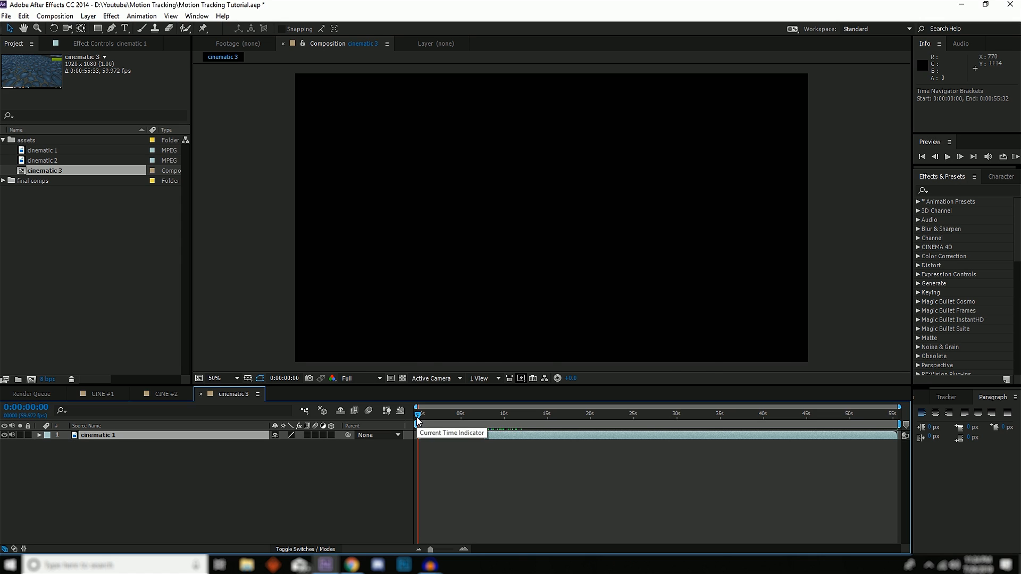
key(bracketleft)
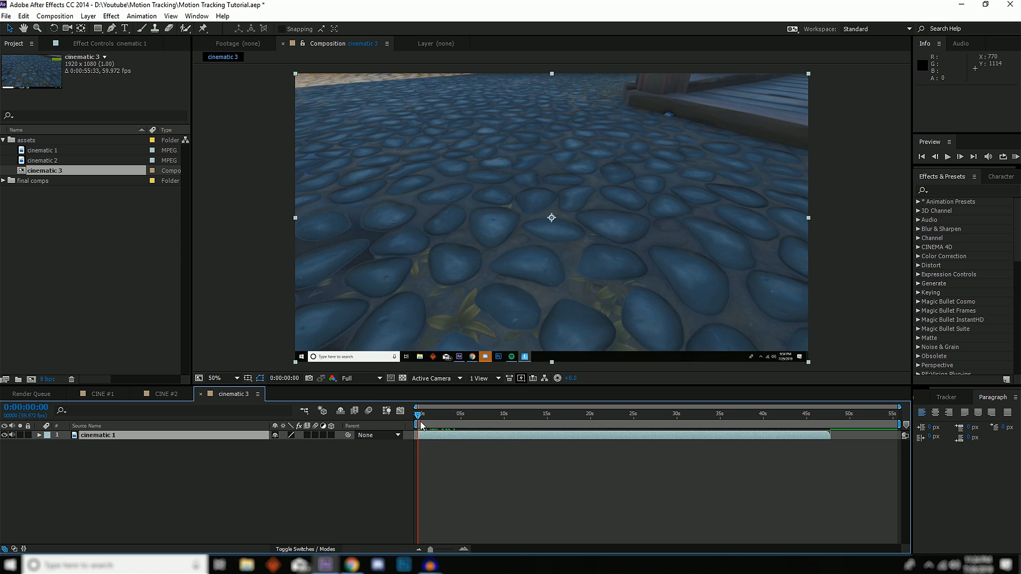
drag(419, 419, 791, 420)
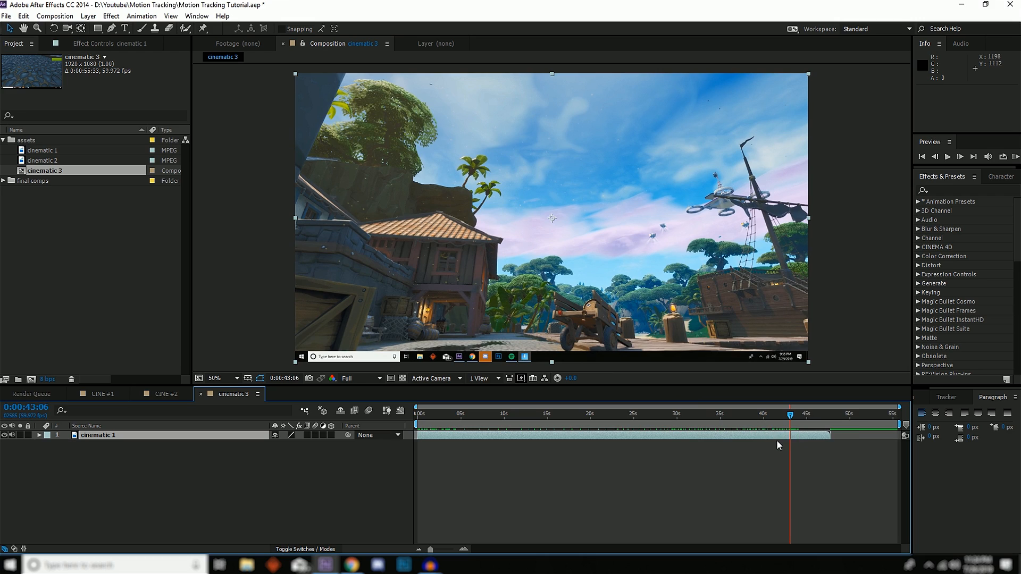
key(alt+bracketright)
click(417, 415)
drag(783, 418, 790, 422)
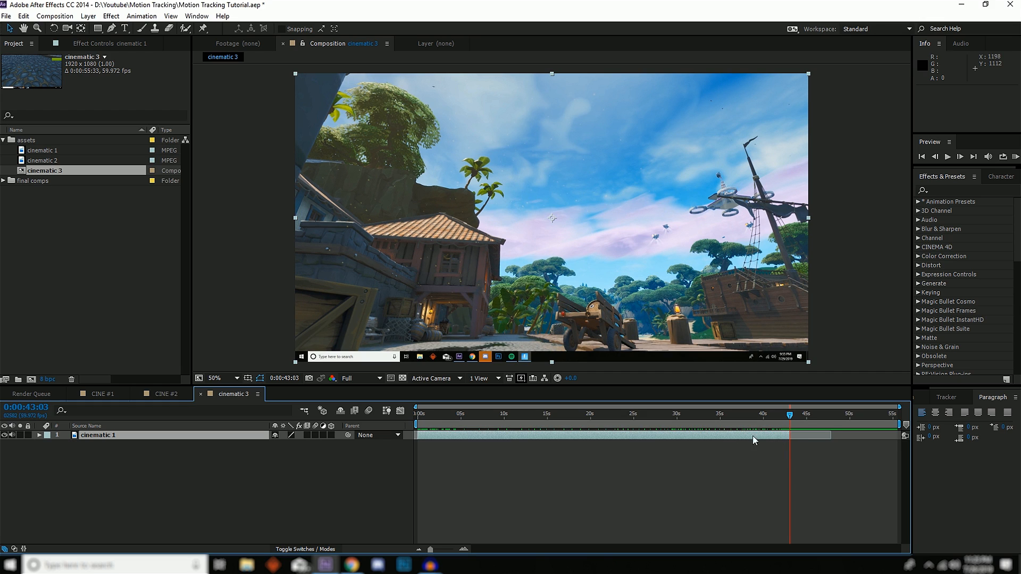
Step: Enable time remapping on the cinematic 1 layer
drag(469, 414, 595, 417)
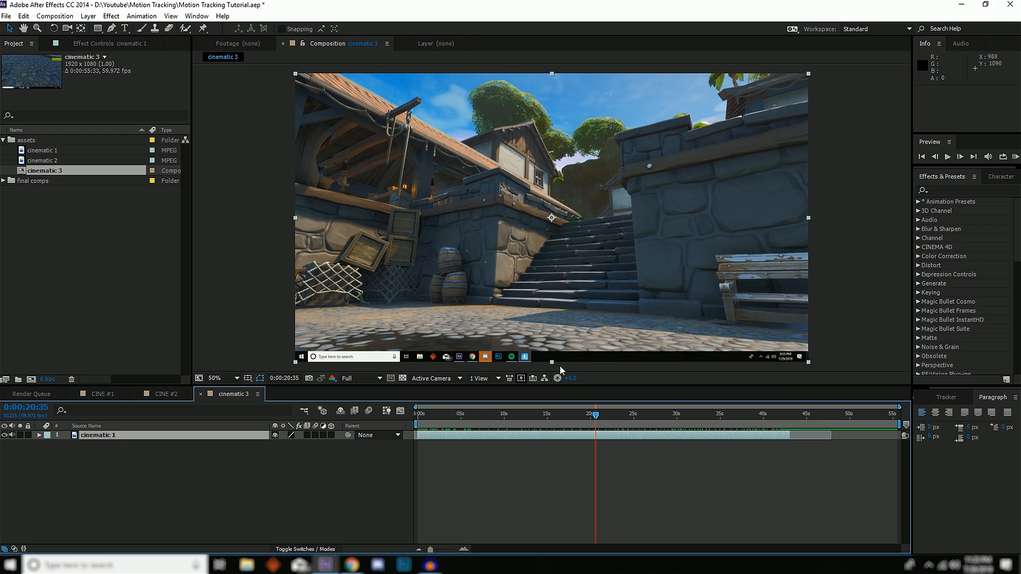
drag(504, 415, 559, 415)
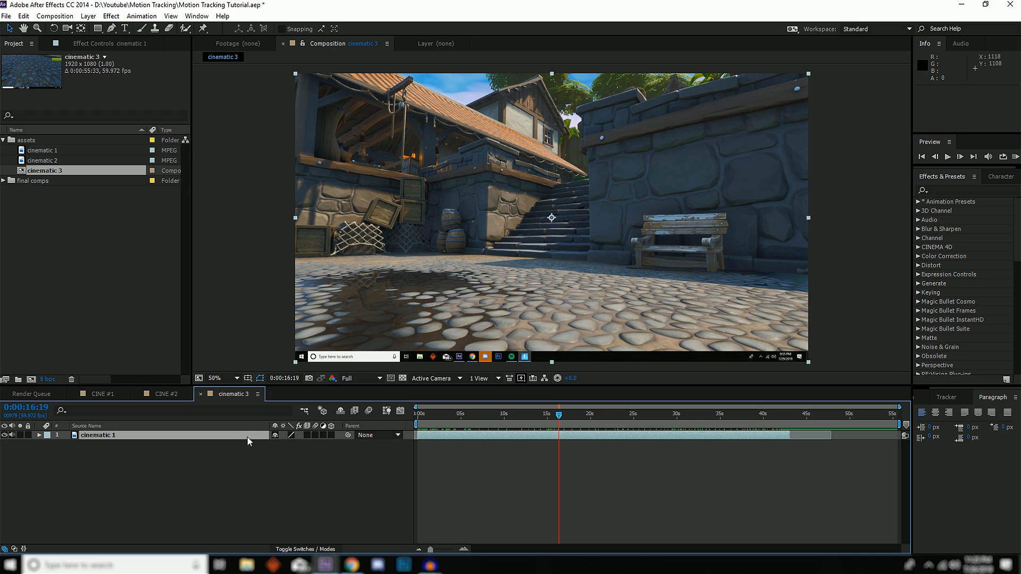
right_click(120, 436)
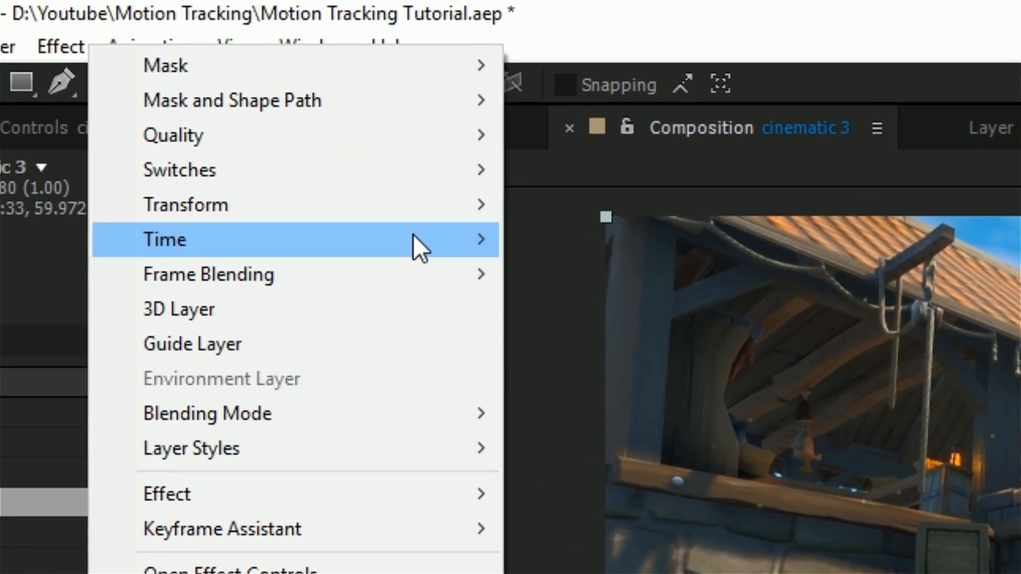
mouse_move(338, 172)
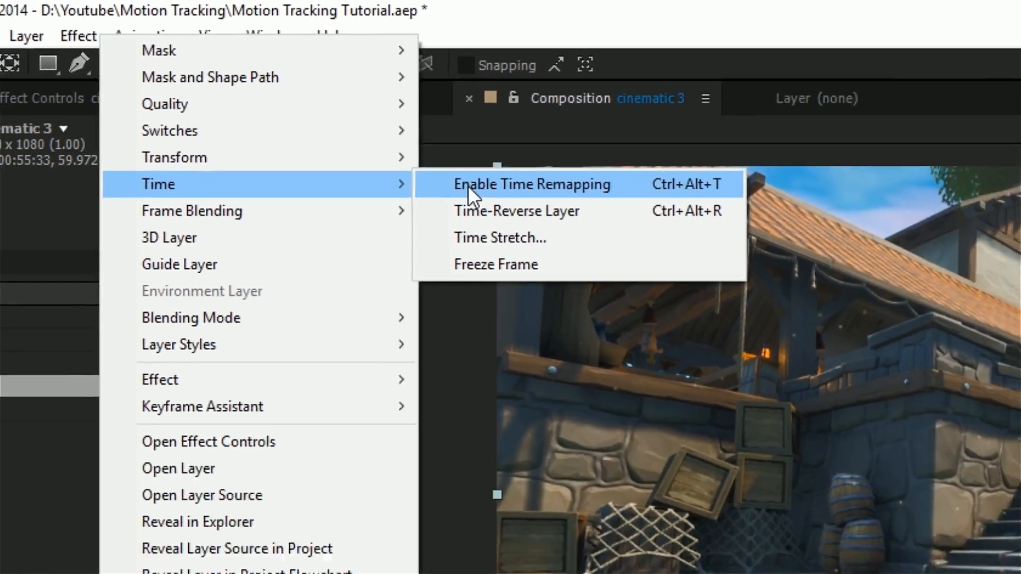
click(568, 242)
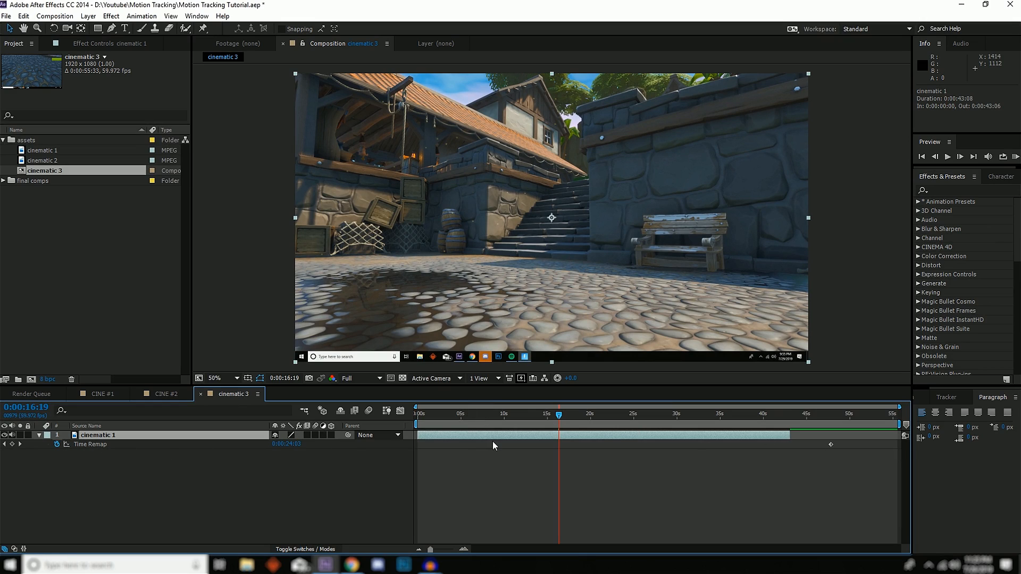
Step: Add Time Remap keyframes at the layer's start, 0:00:00:00, and at its end, 0:00:43:06
click(417, 419)
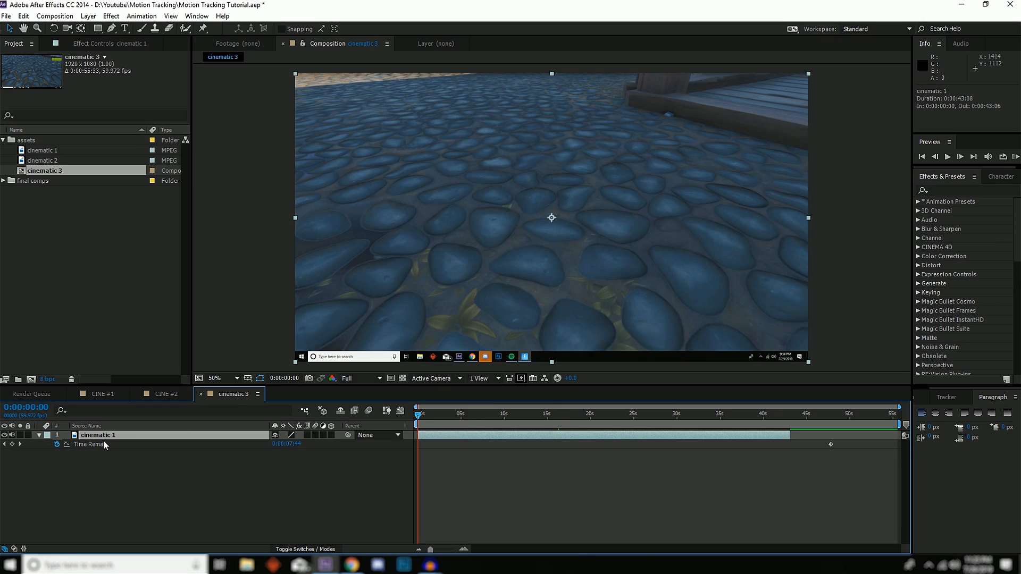
click(13, 445)
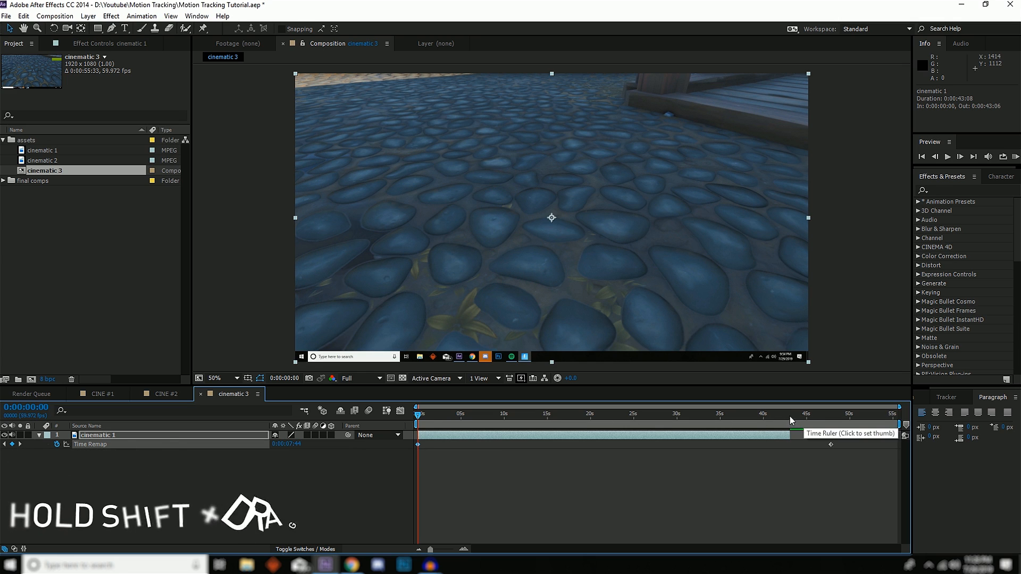
mouse_move(790, 421)
mouse_down()
mouse_move(791, 434)
mouse_move(741, 415)
mouse_move(809, 415)
mouse_move(752, 417)
mouse_move(783, 422)
mouse_up()
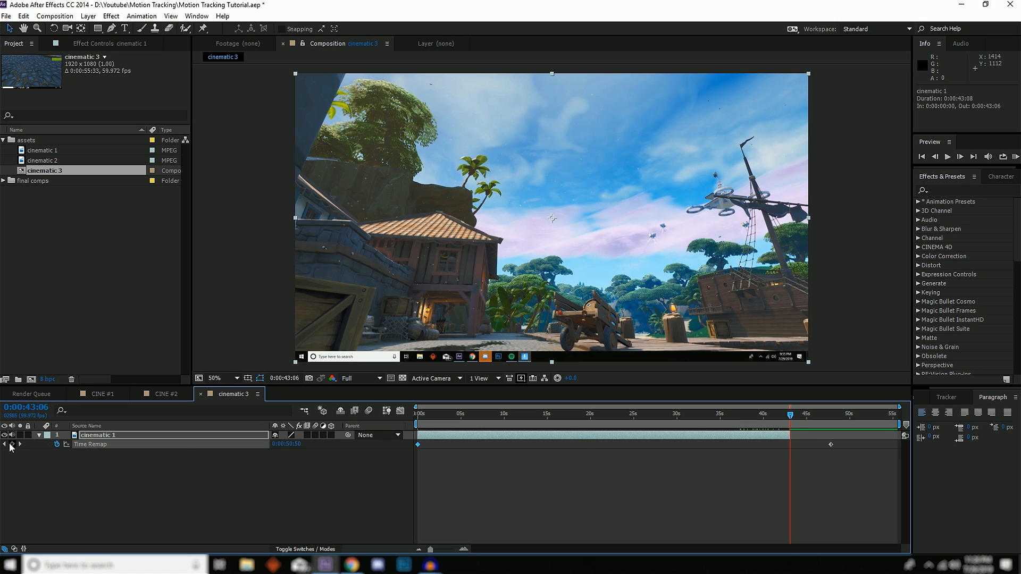
click(12, 444)
Step: Delete the Time Remap keyframe lying beyond the end of the trimmed layer
click(807, 416)
click(831, 444)
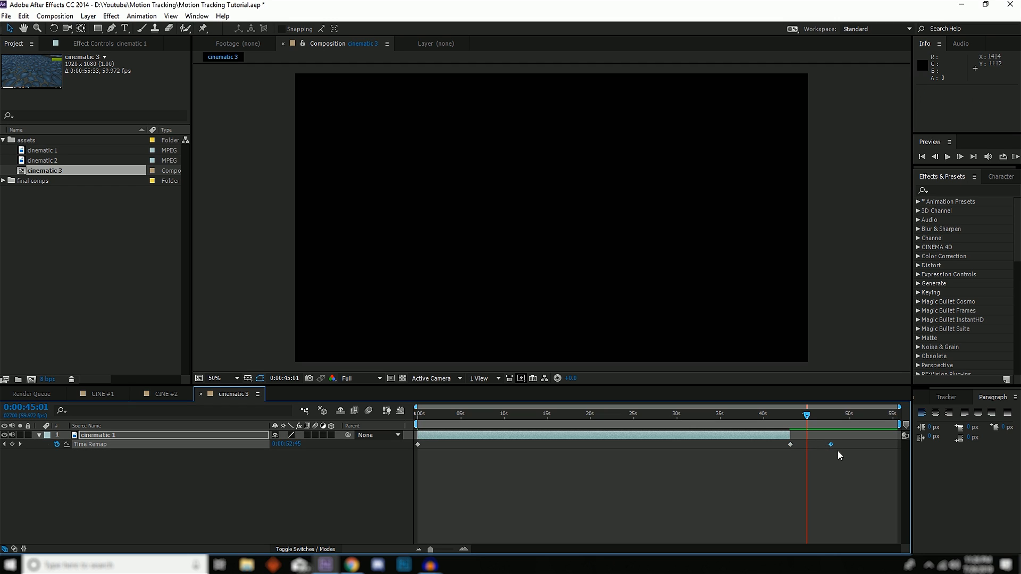
drag(837, 449, 793, 449)
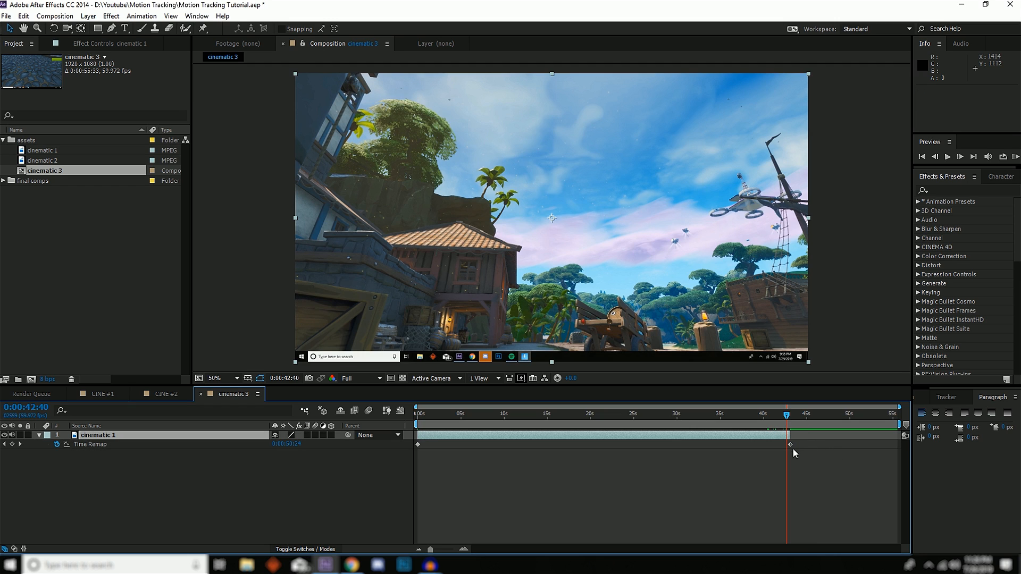
Step: Speed up the clip by moving its ending Time Remap keyframe to 0:00:20:00
click(790, 415)
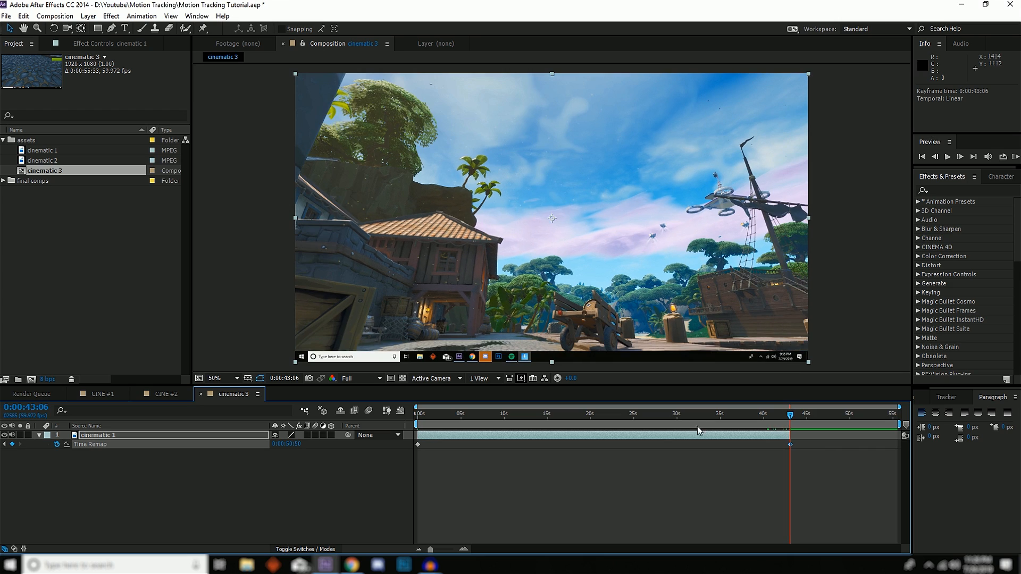
click(418, 415)
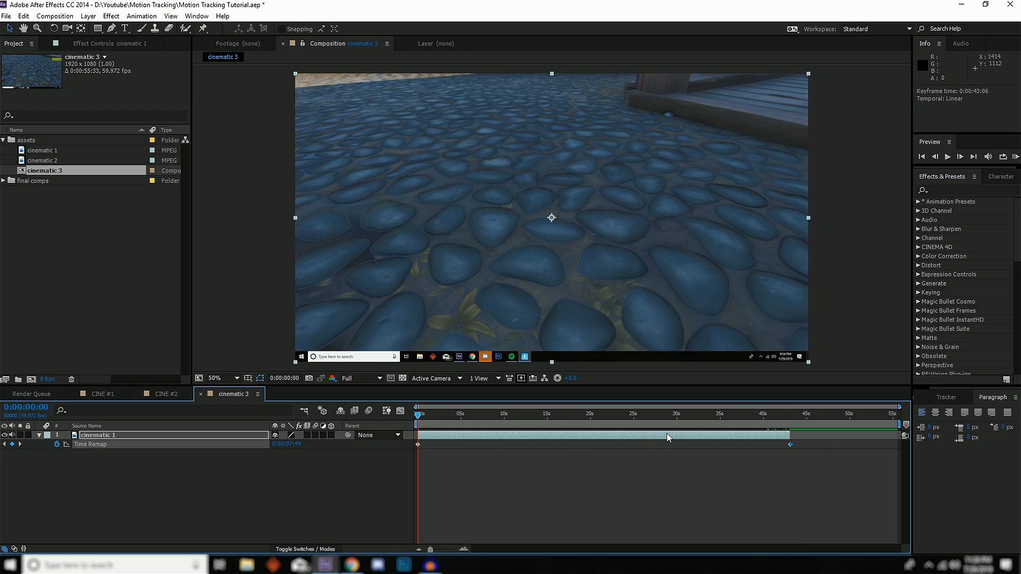
drag(791, 446, 595, 443)
click(591, 418)
key(Page_Up)
key(Page_Up)
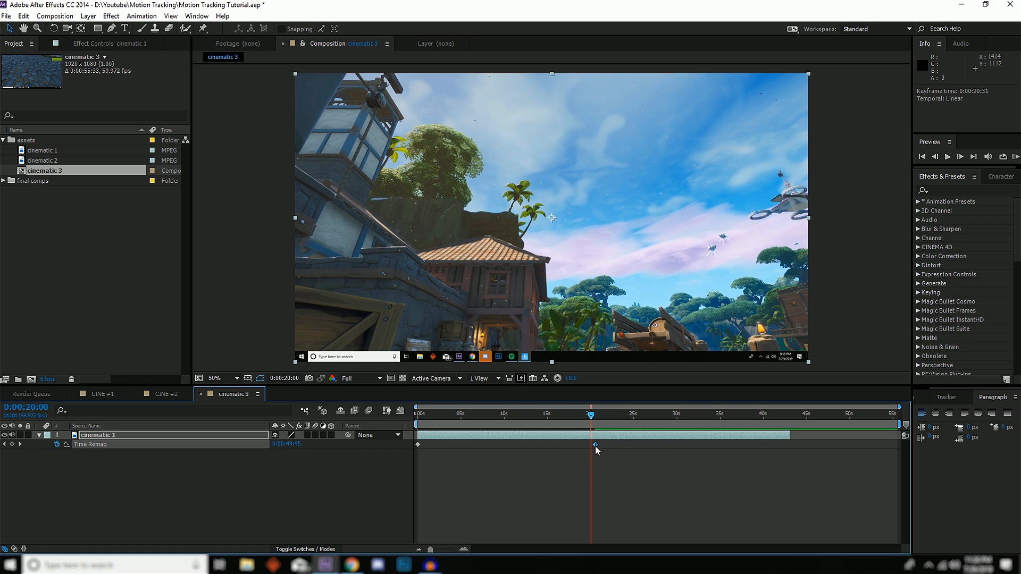
drag(595, 446, 591, 446)
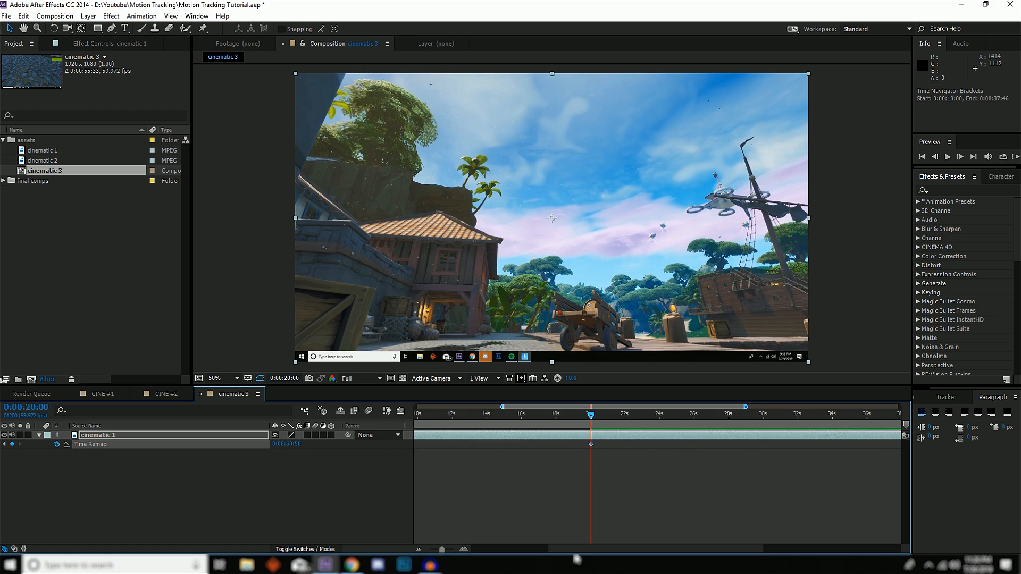
Step: Trim the end of the cinematic 1 layer to the last Time Remap keyframe at 0:00:20:00
drag(567, 549, 533, 550)
click(420, 548)
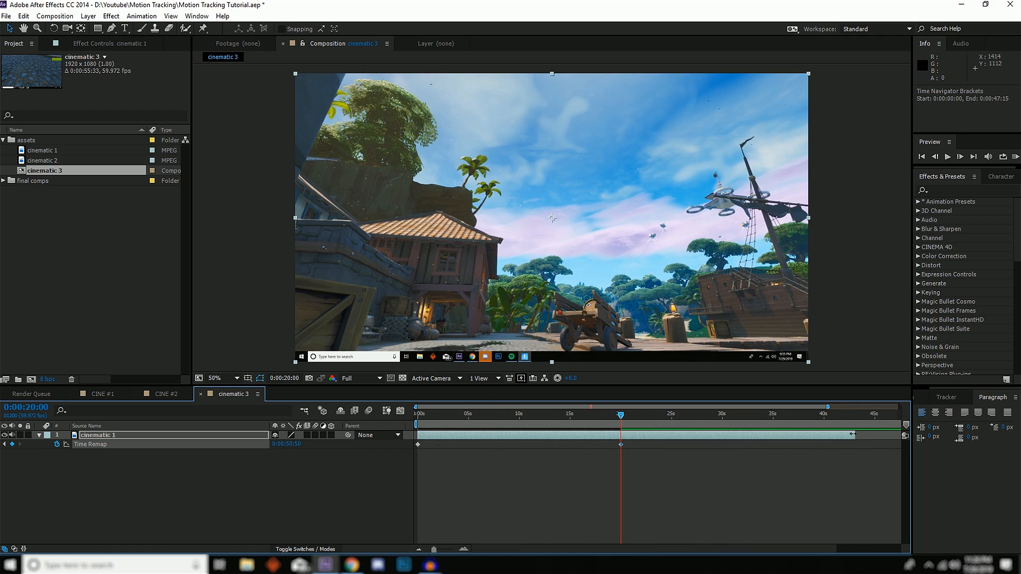
click(855, 434)
drag(831, 434, 621, 434)
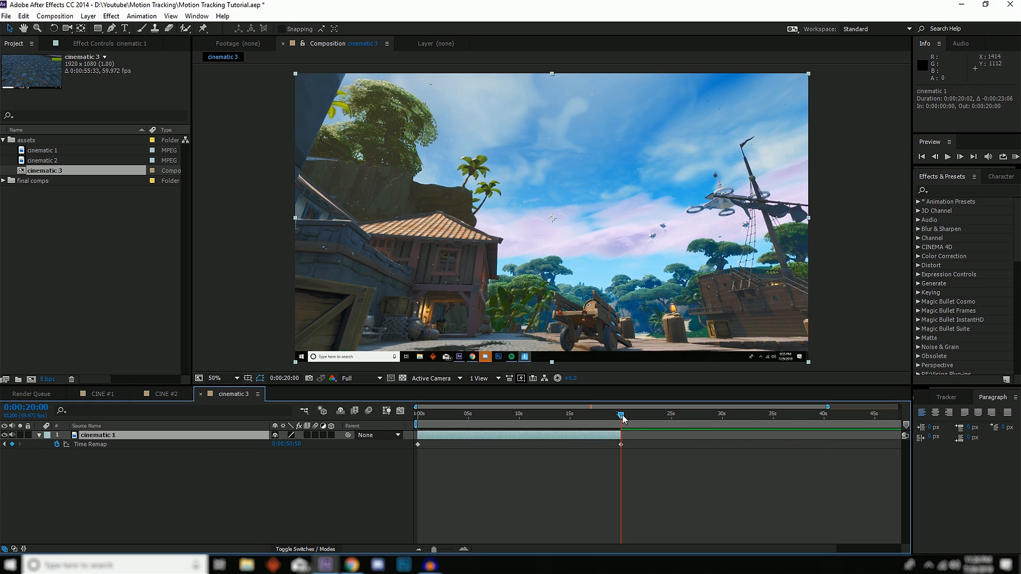
drag(621, 437, 782, 446)
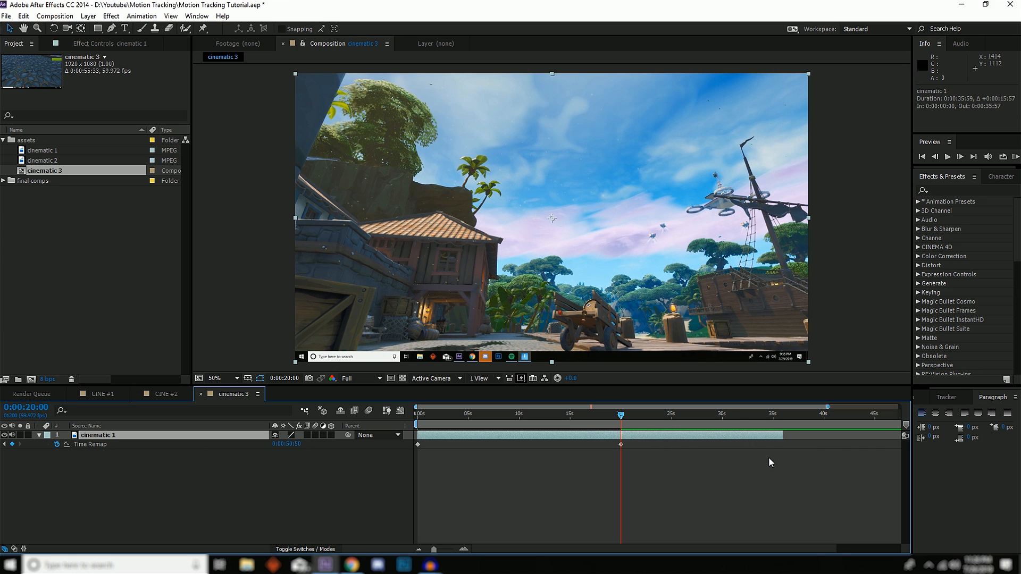
key(alt+bracketright)
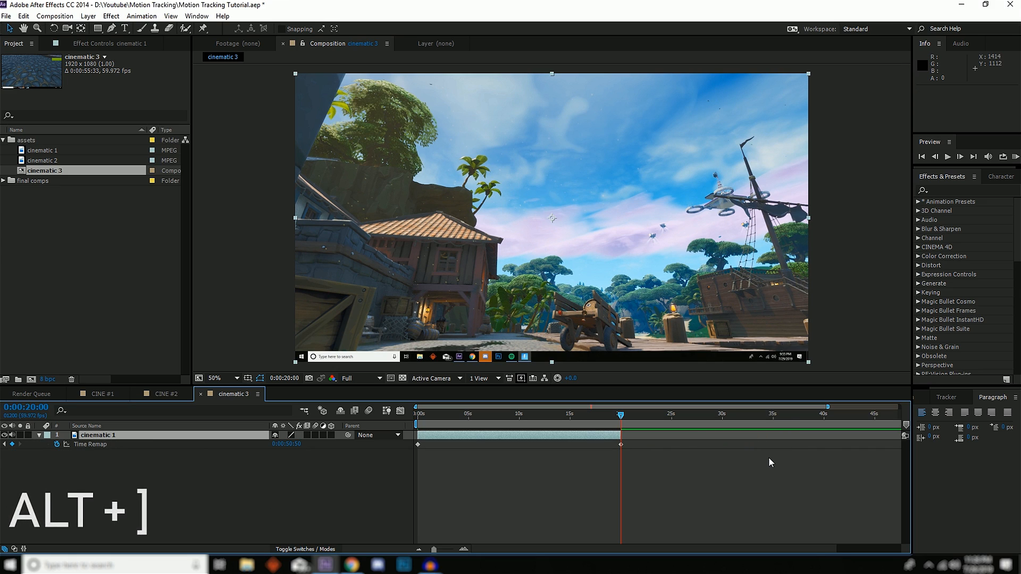
Step: End the work area at the end of the cinematic 1 layer, 0:00:20:00, and trim the composition to that work area
click(421, 550)
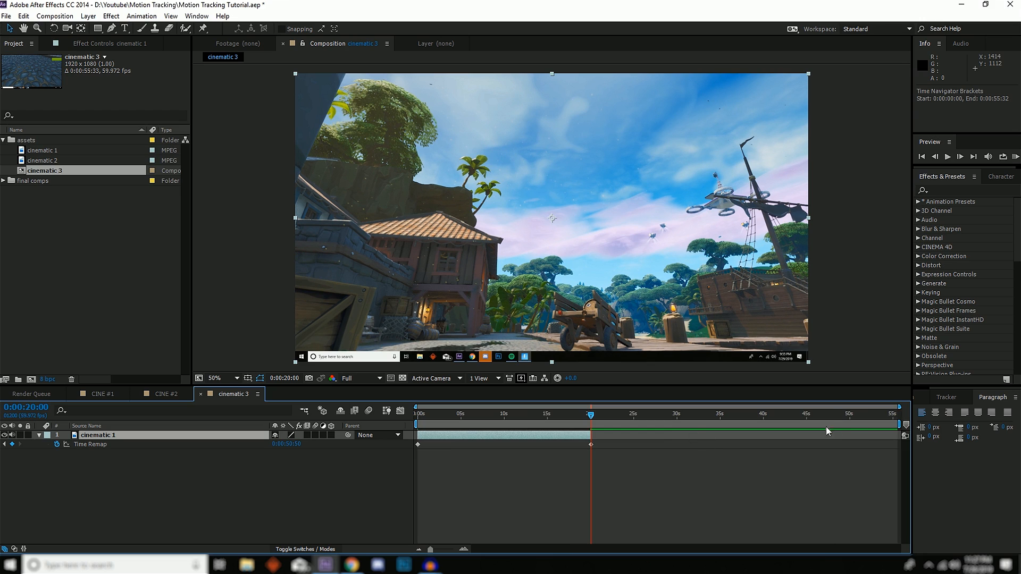
mouse_move(900, 424)
mouse_down()
mouse_move(592, 428)
mouse_move(900, 424)
mouse_up()
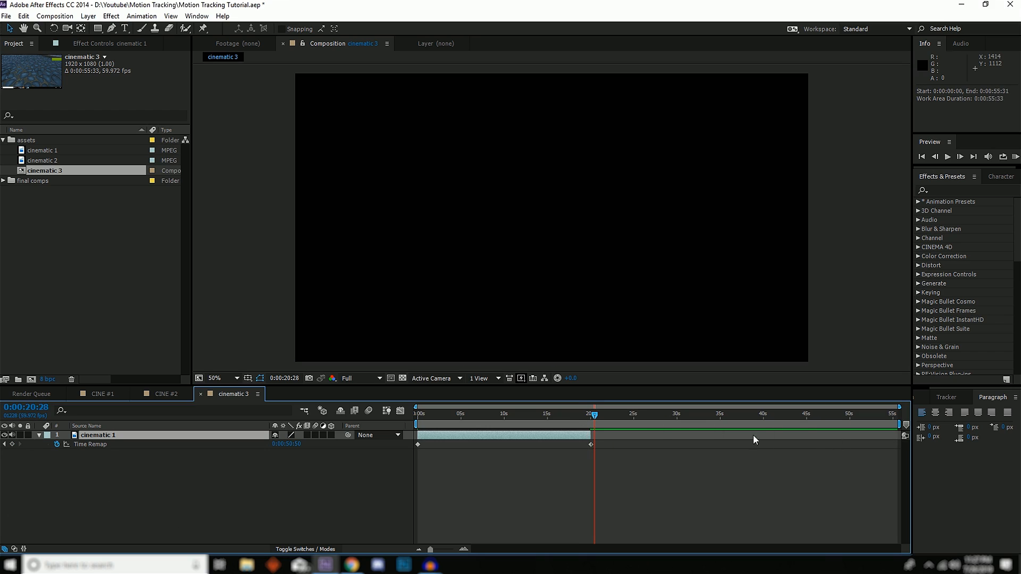
click(591, 415)
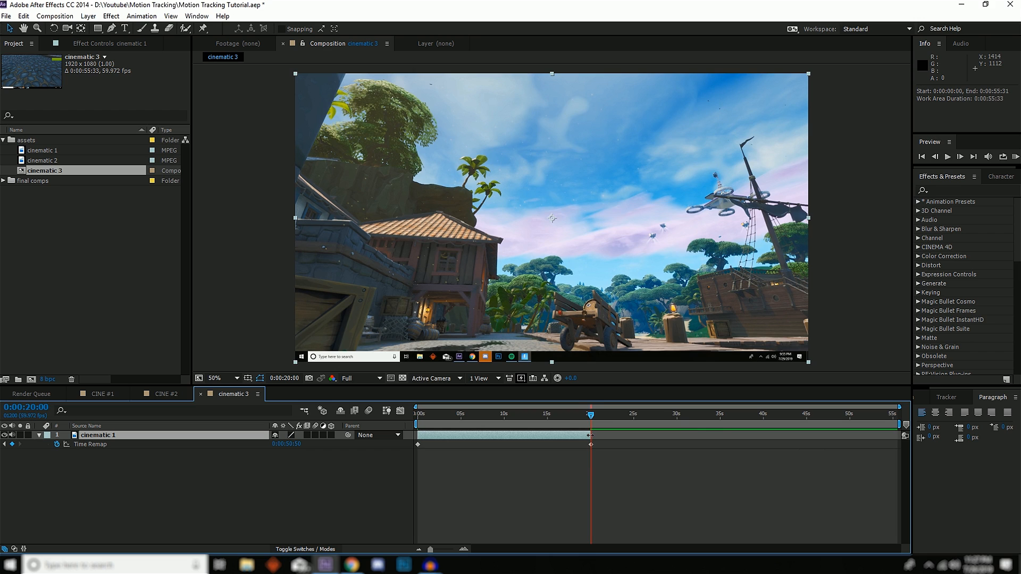
key(n)
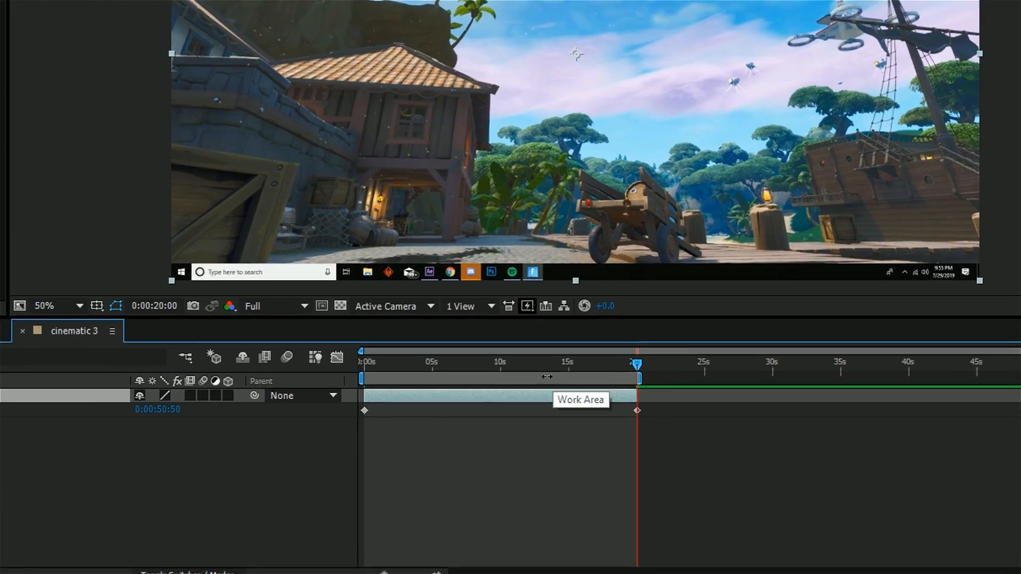
right_click(536, 424)
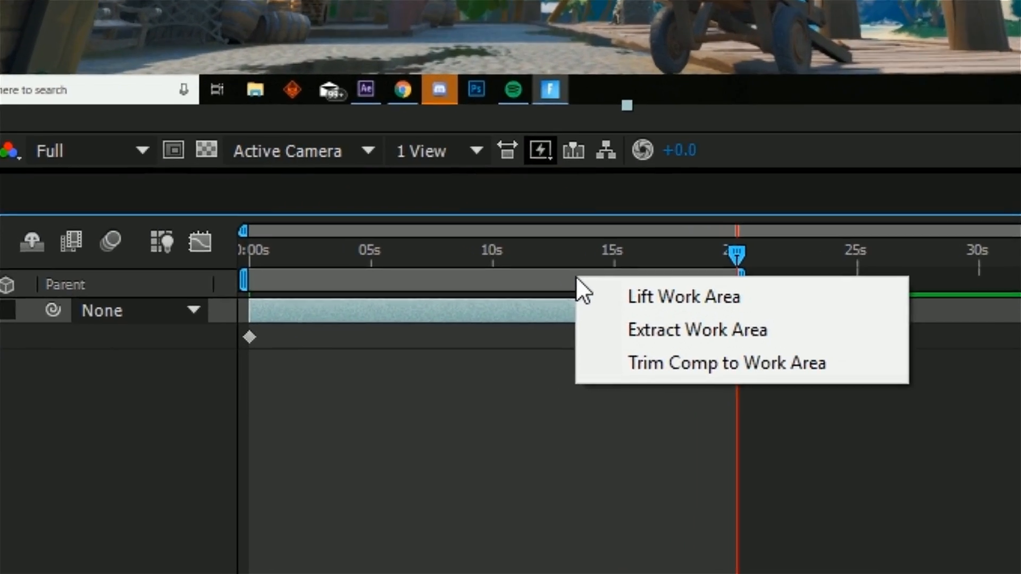
click(322, 208)
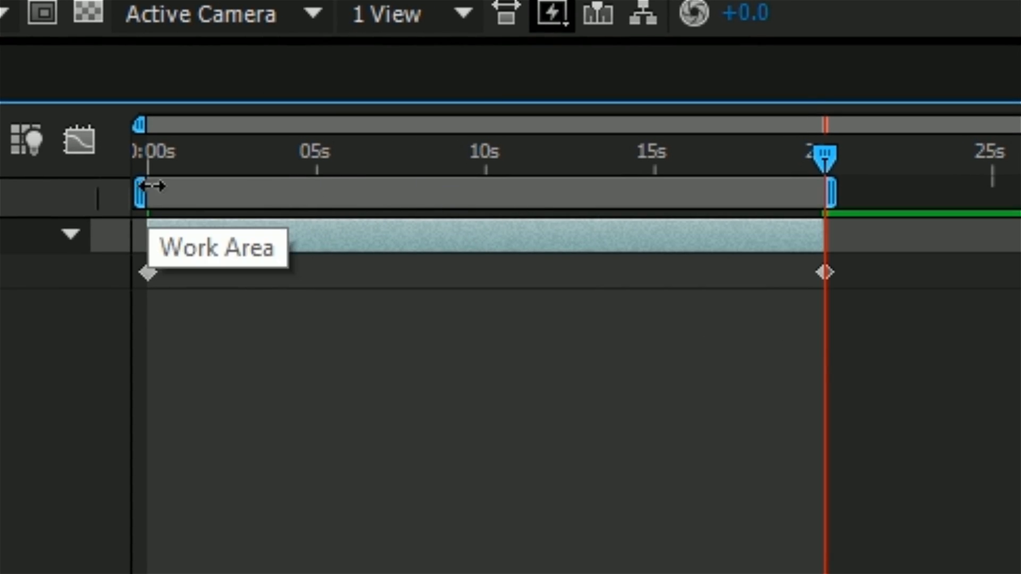
right_click(495, 195)
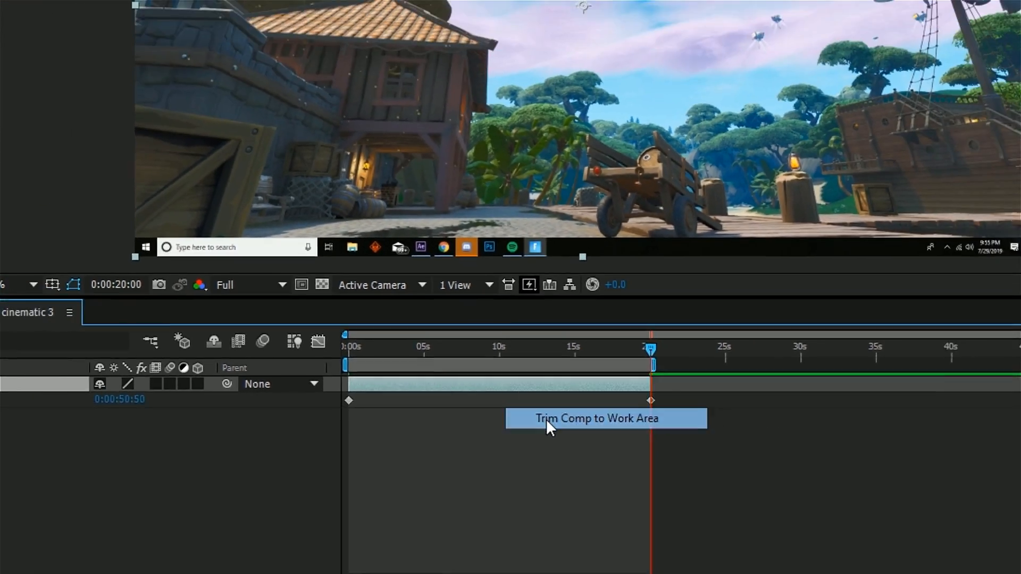
click(574, 355)
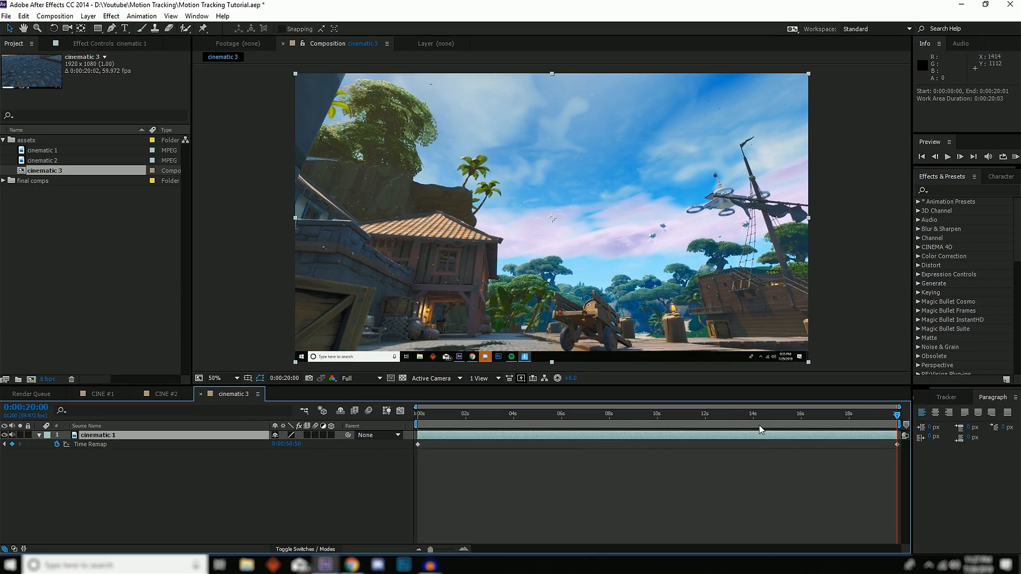
Step: Scale the cinematic 1 layer up to 109% and check the enlarged footage at other points in the clip
drag(418, 415, 897, 425)
key(s)
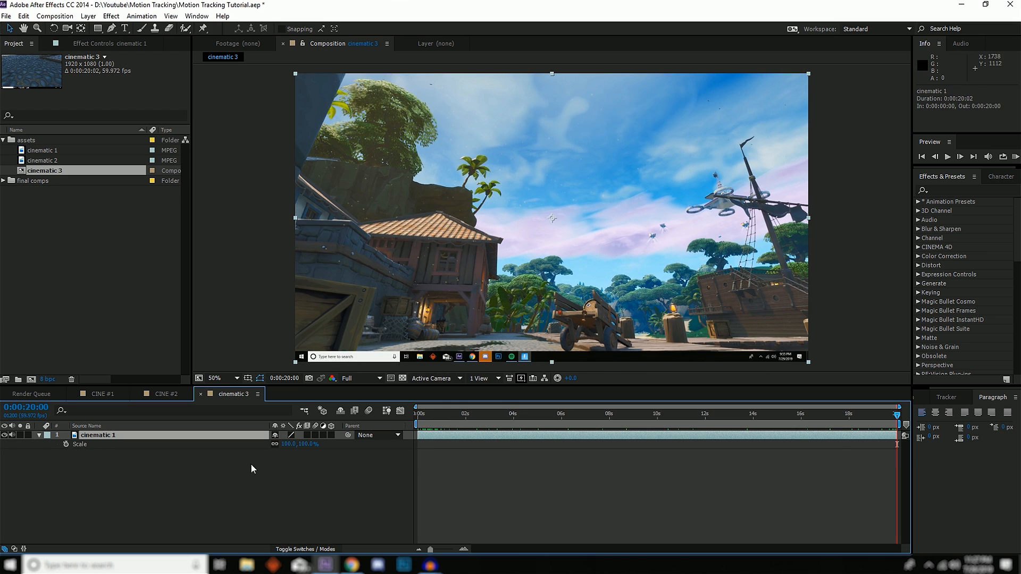
drag(308, 446, 354, 451)
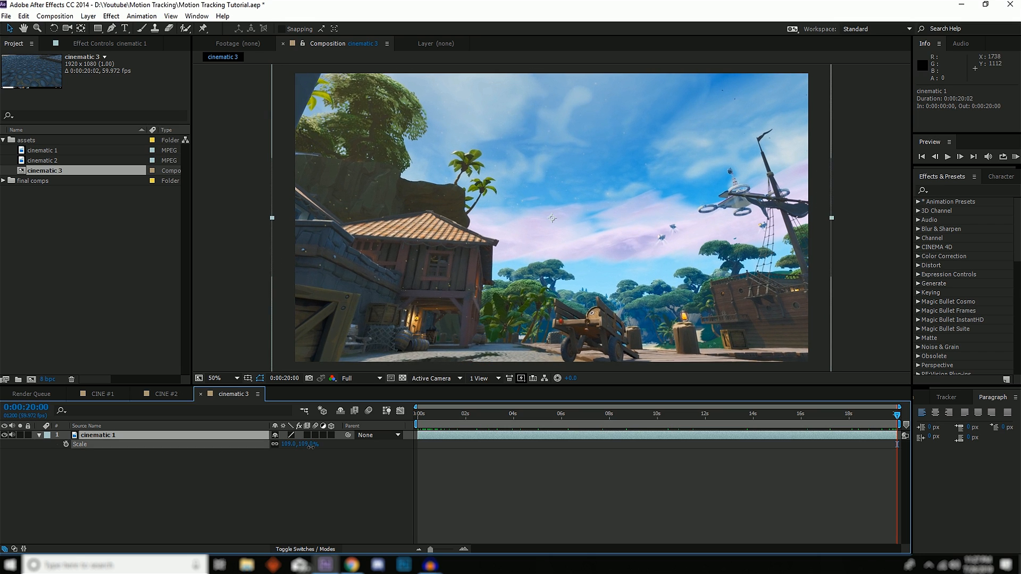
drag(420, 417, 681, 346)
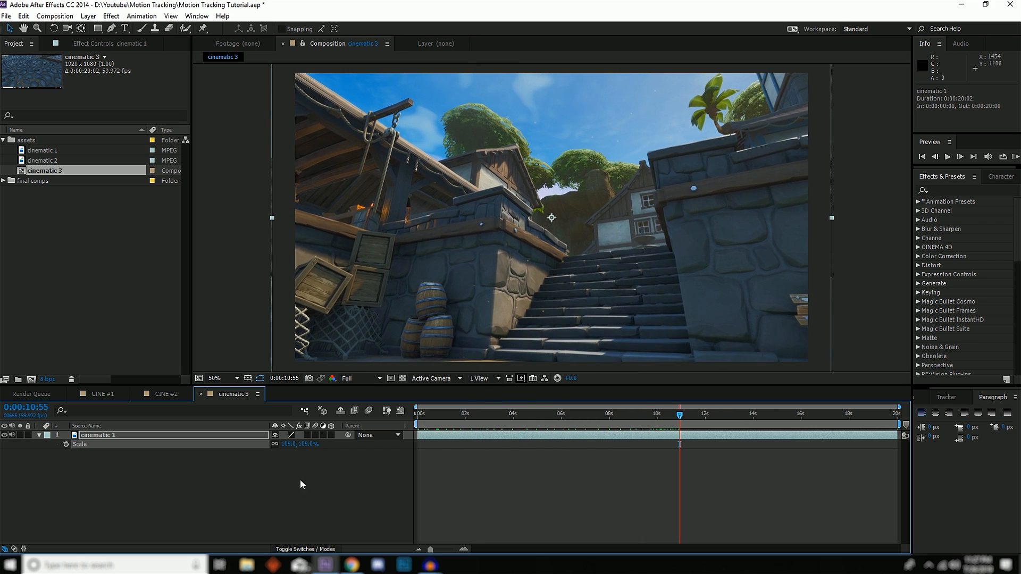
click(525, 480)
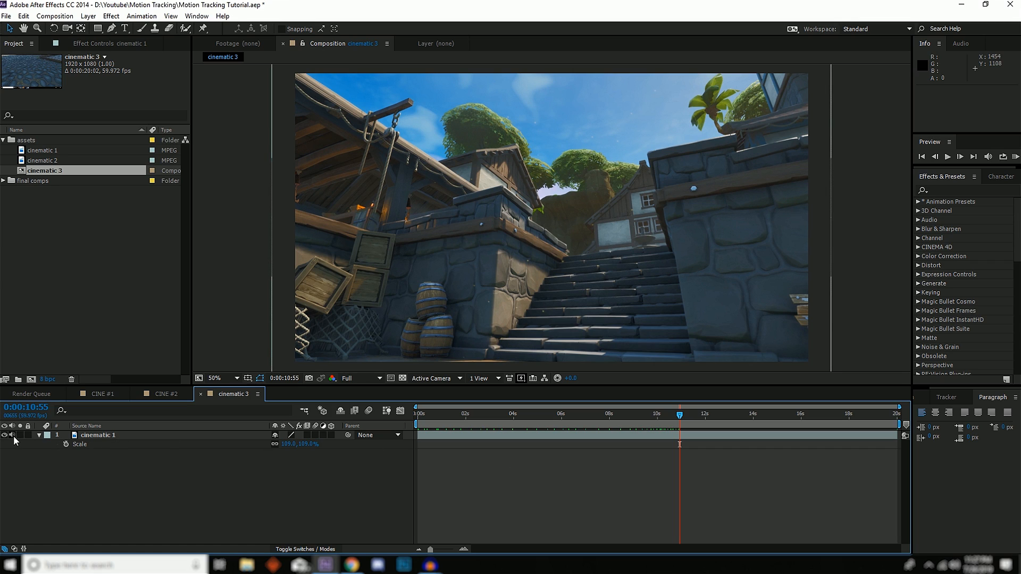
Step: Pre-compose the cinematic 1 layer, moving all attributes into the new composition and adjusting its duration to the layer's time span
click(39, 435)
right_click(422, 435)
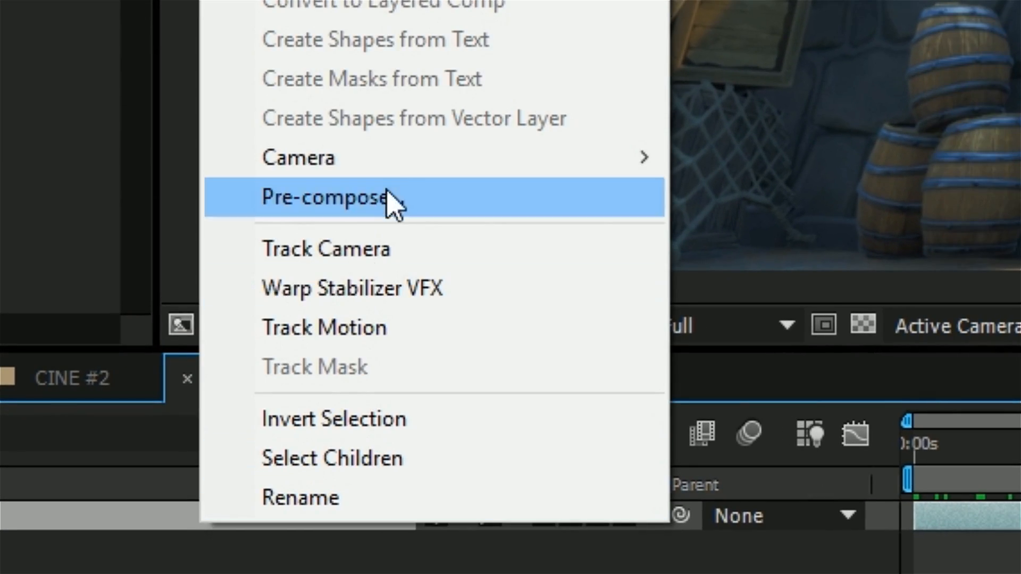
click(391, 198)
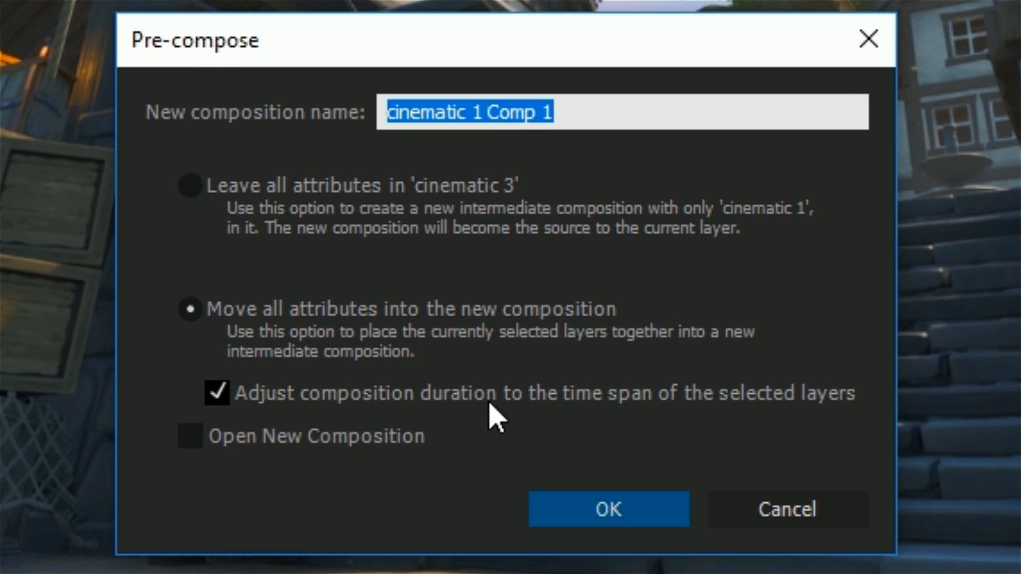
click(594, 519)
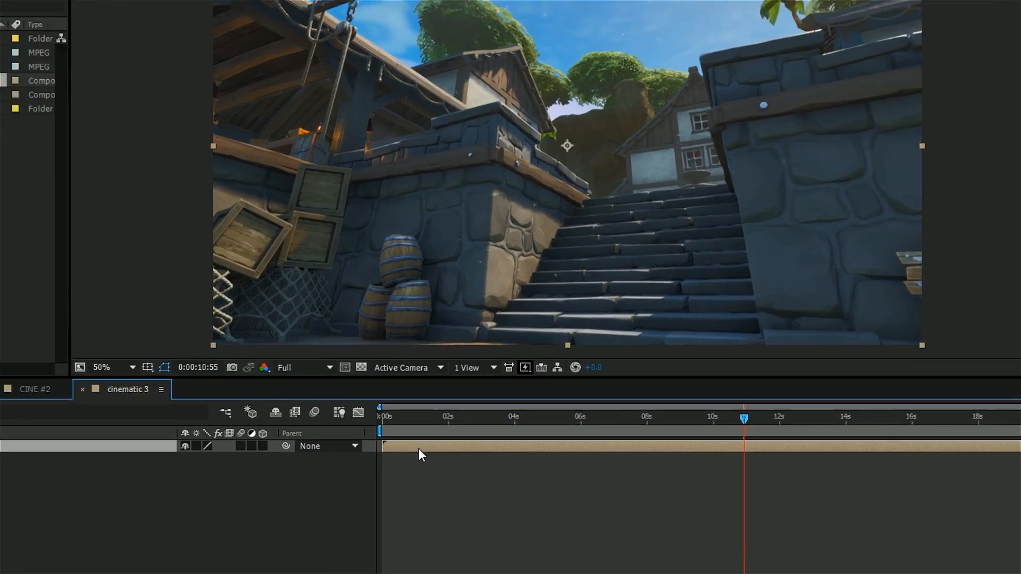
Step: Run Track Camera on the pre-composed cinematic 1 Comp 1 layer to analyze its footage
right_click(444, 436)
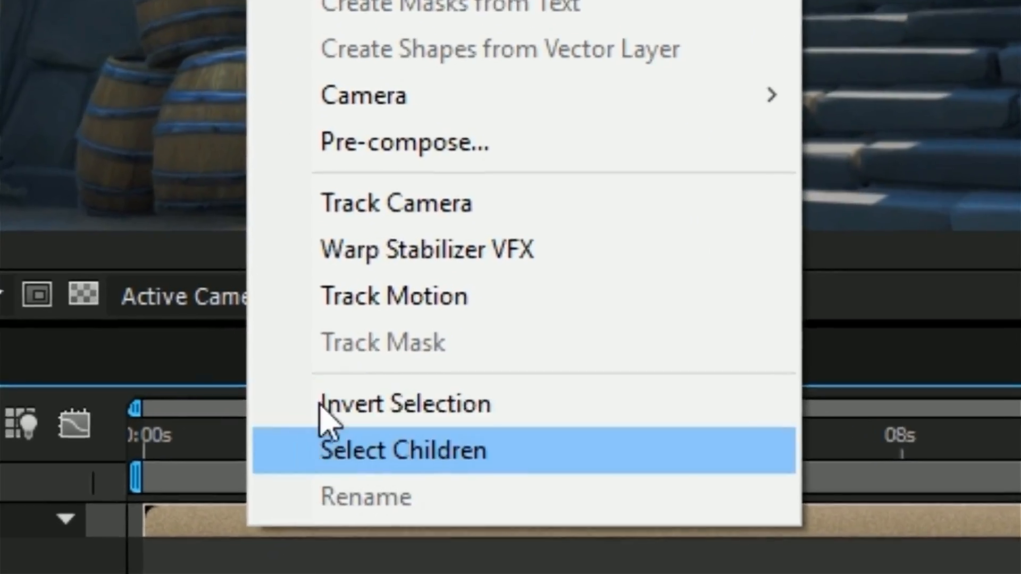
click(472, 162)
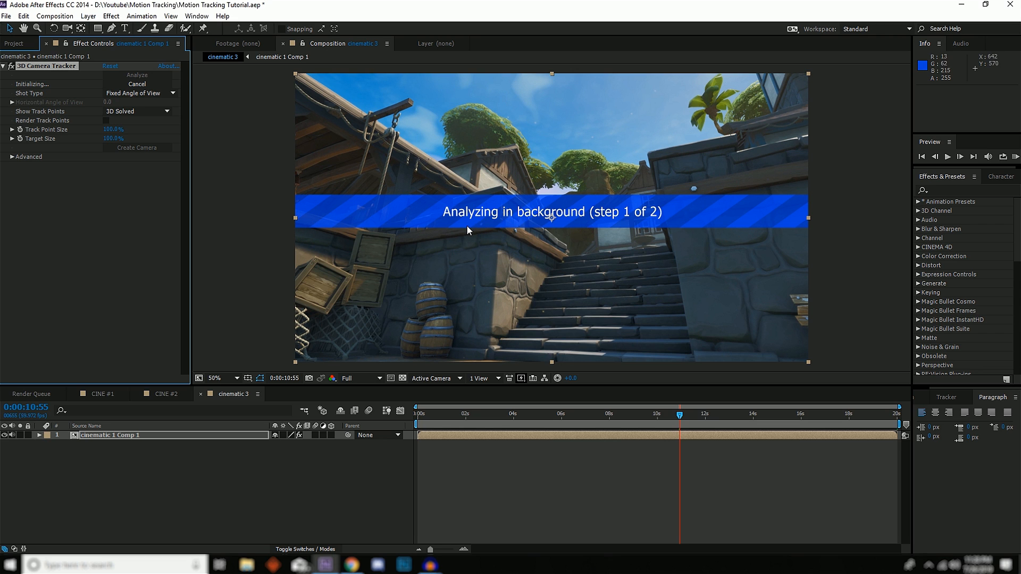
Step: At 0:00:09:35, select a group of track points on the stone stairs and create text and a camera from them
drag(415, 413, 656, 412)
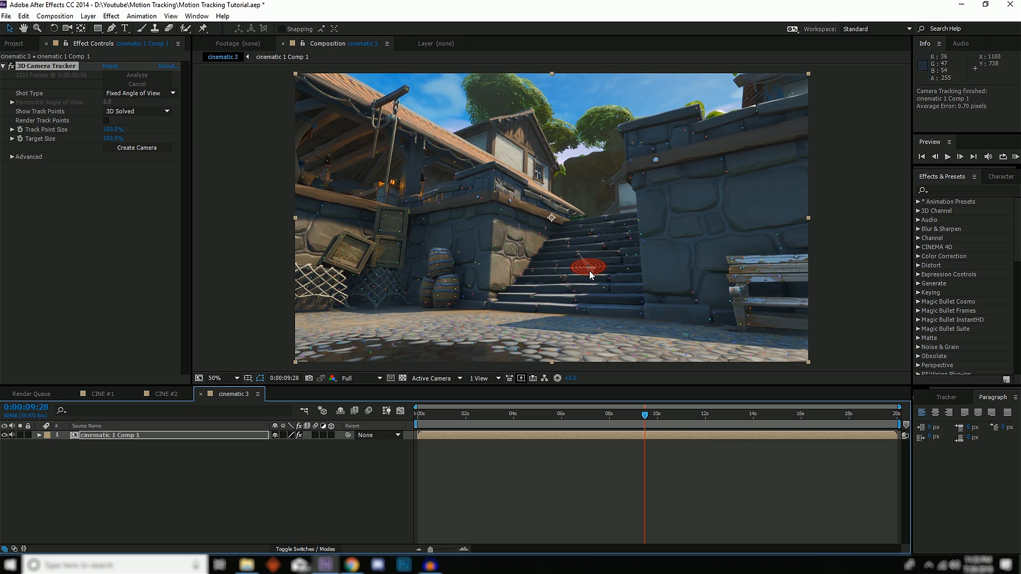
click(171, 17)
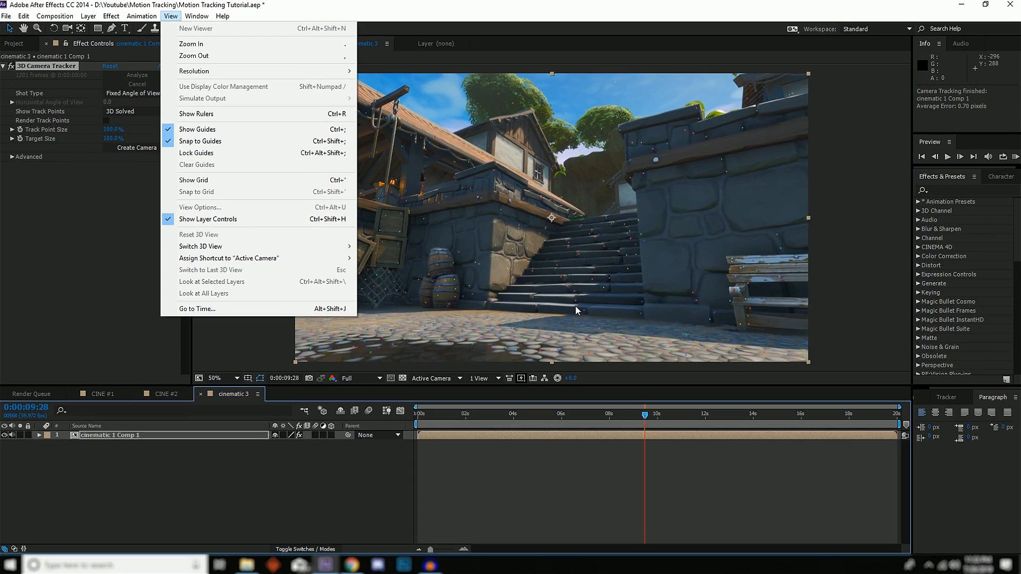
click(566, 305)
drag(580, 423, 554, 423)
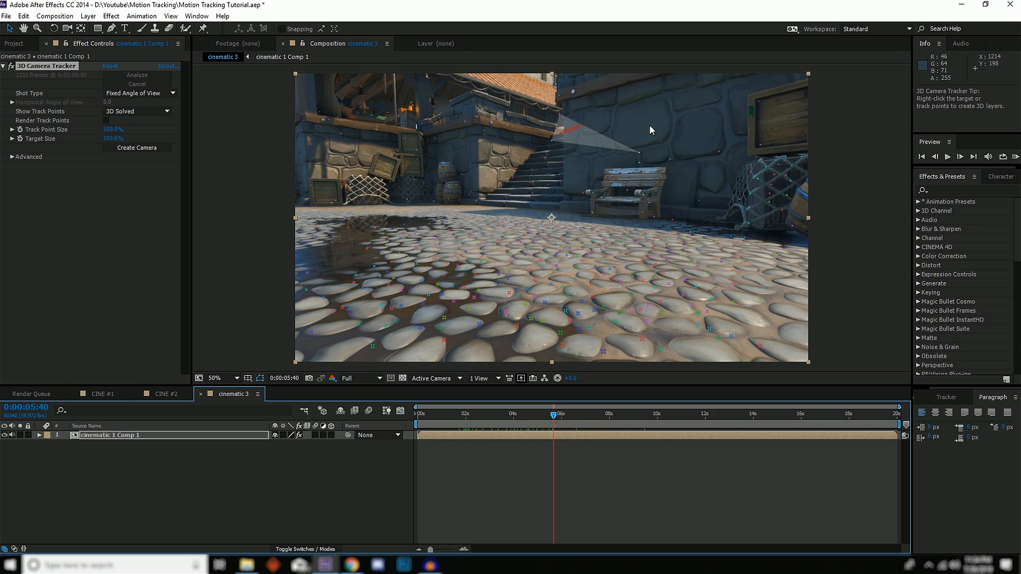
drag(554, 415, 682, 415)
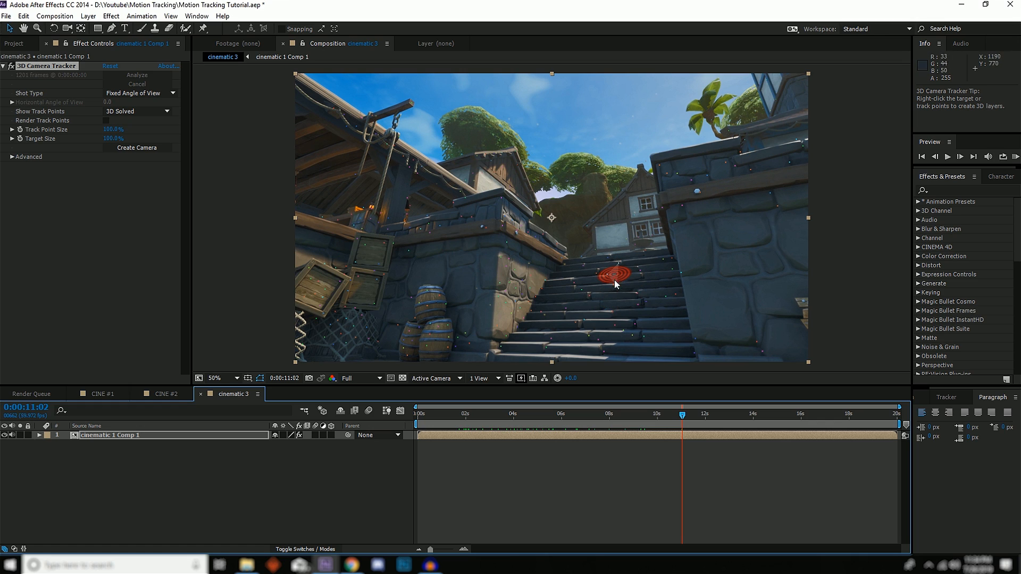
drag(683, 415, 655, 414)
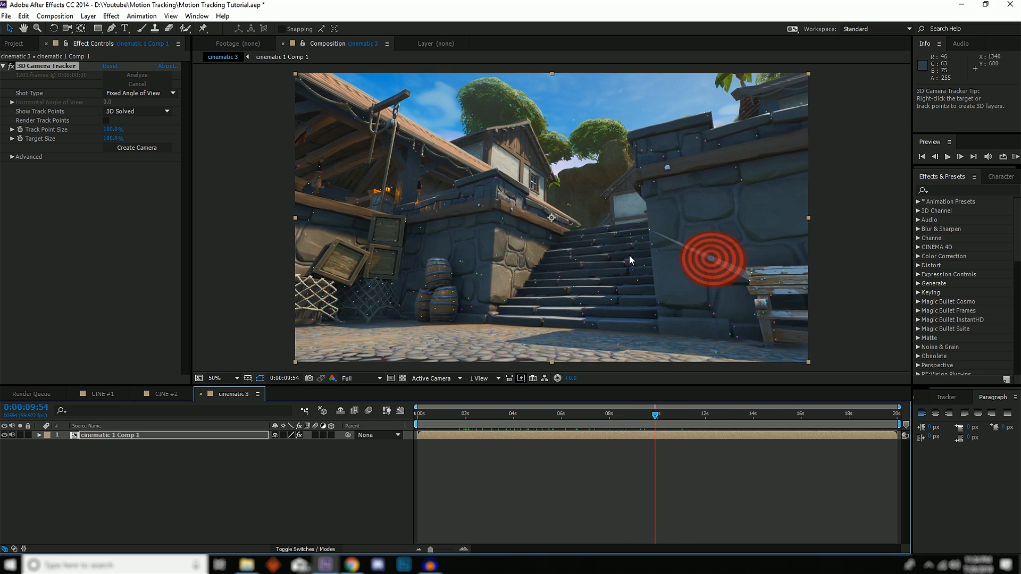
click(647, 415)
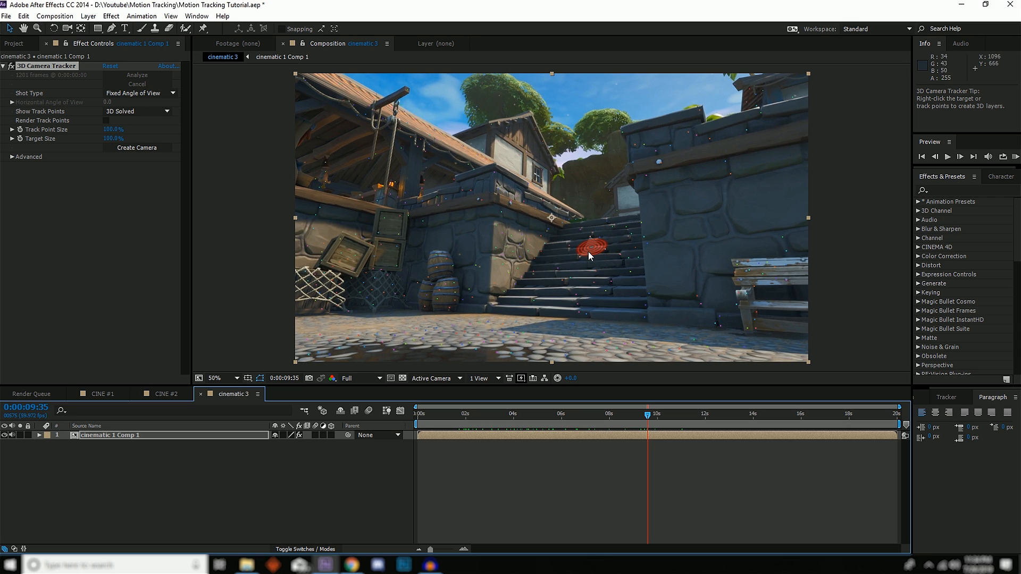
mouse_move(589, 251)
mouse_down()
mouse_move(549, 254)
mouse_move(589, 289)
mouse_move(626, 241)
mouse_up()
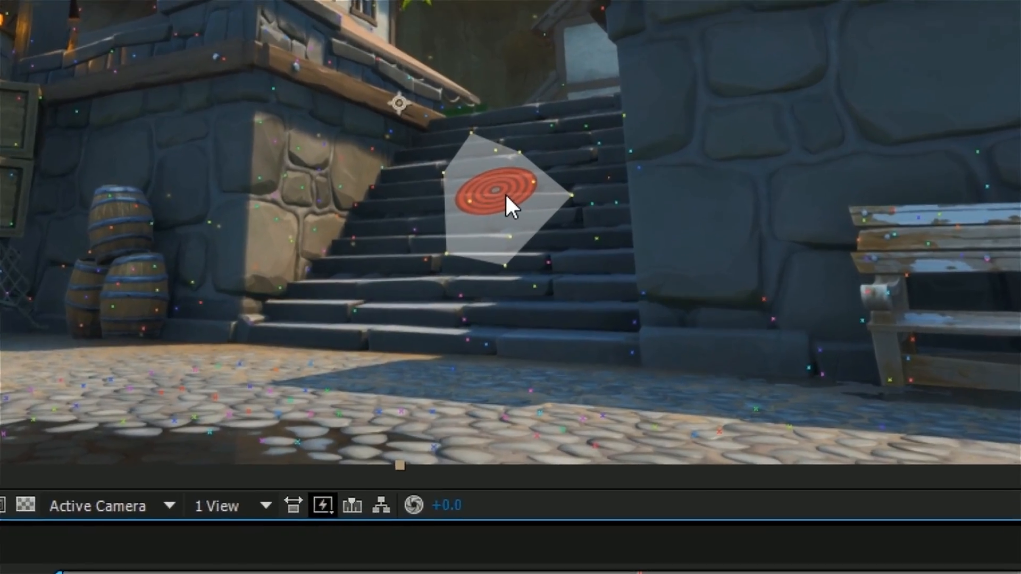
right_click(559, 232)
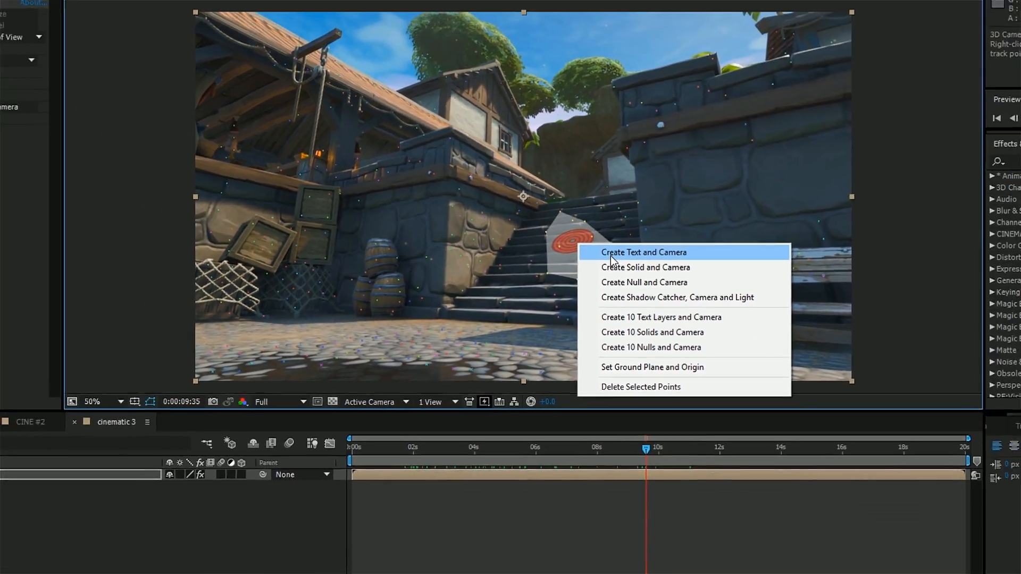
click(548, 201)
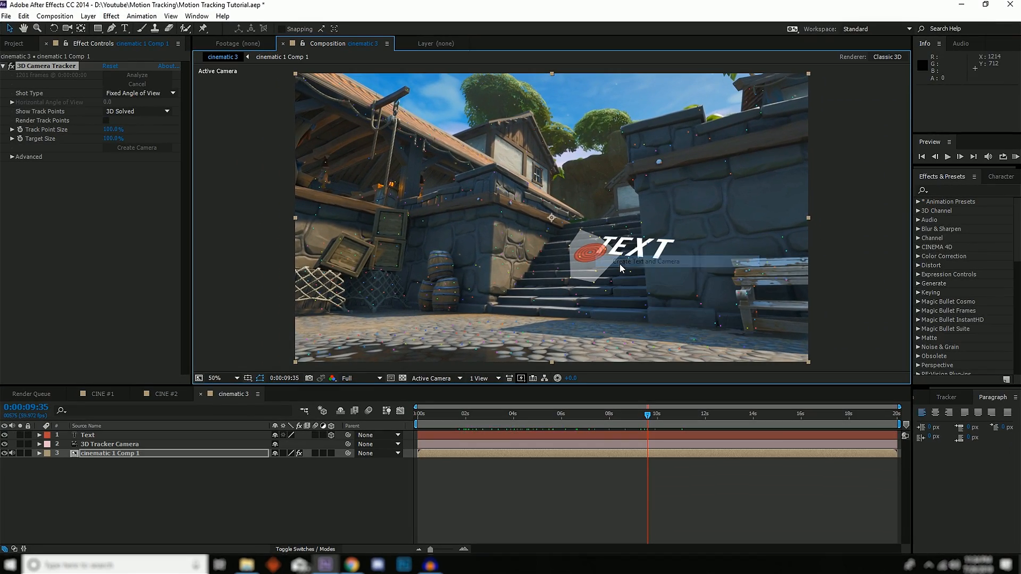
click(513, 527)
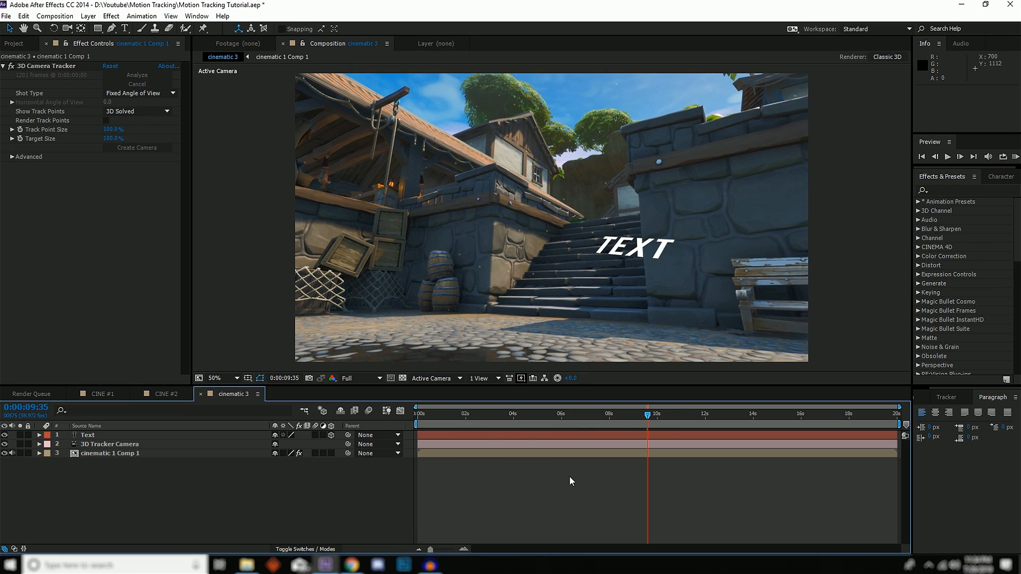
Step: Check how the text follows the tracked camera and mute the audio of the cinematic 1 Comp 1 layer
mouse_move(648, 414)
mouse_down()
mouse_move(630, 419)
mouse_move(667, 414)
mouse_move(636, 414)
mouse_up()
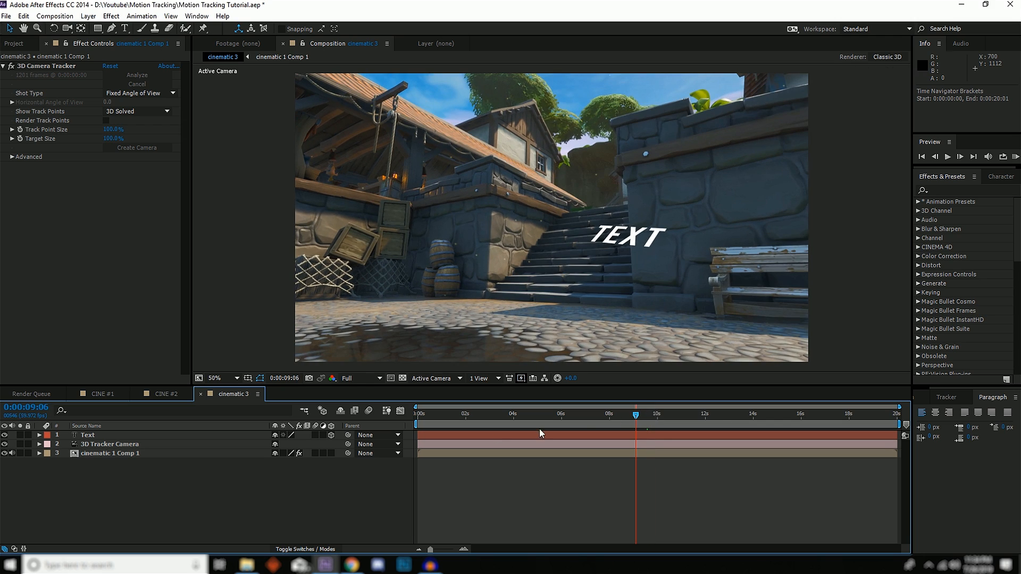
click(111, 445)
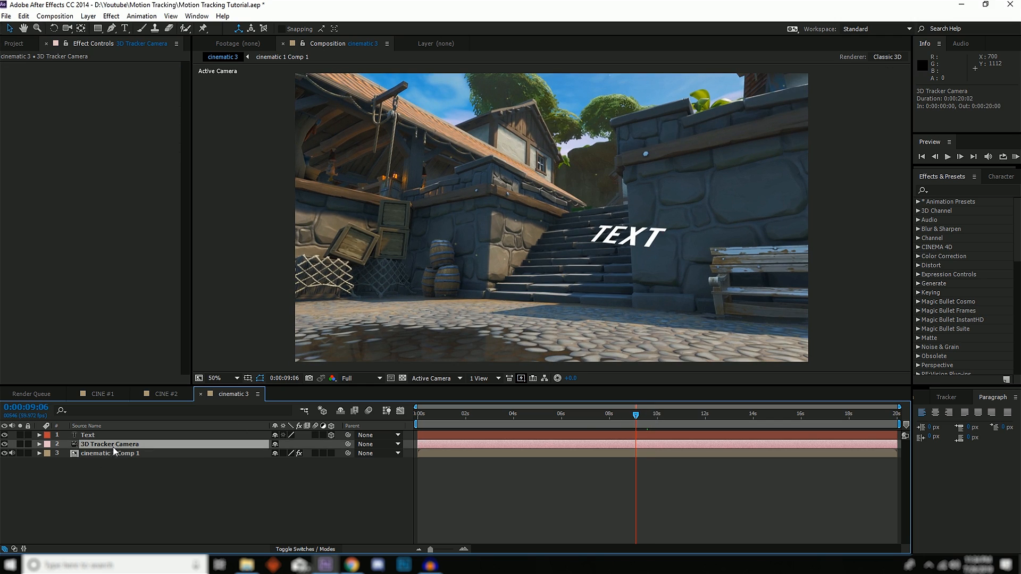
click(4, 445)
drag(596, 415, 636, 424)
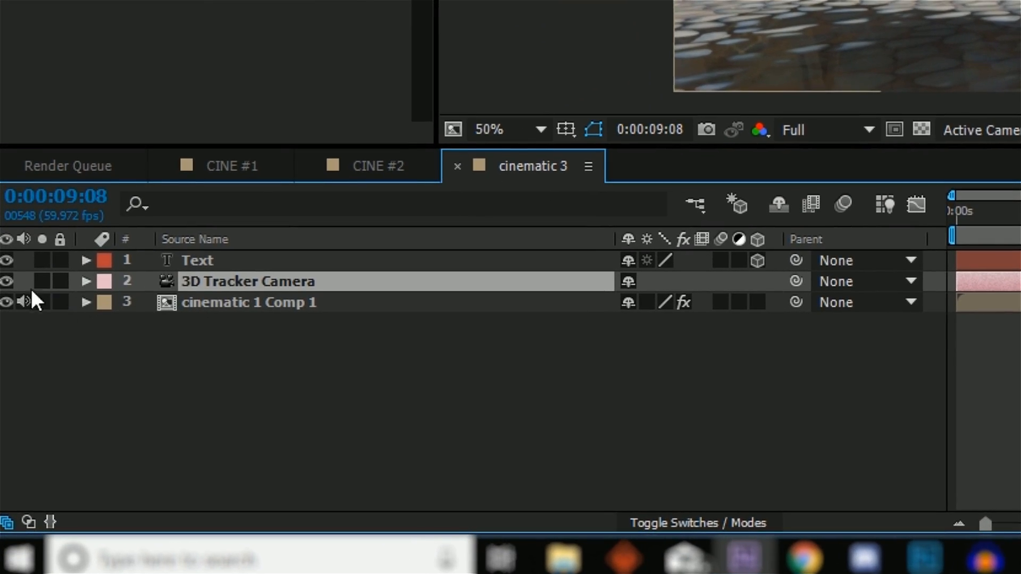
click(6, 309)
click(23, 306)
Step: Reveal the Text layer's rotation properties and shift the text slightly on the stairs to position about 2379, 3184, 6657
click(222, 262)
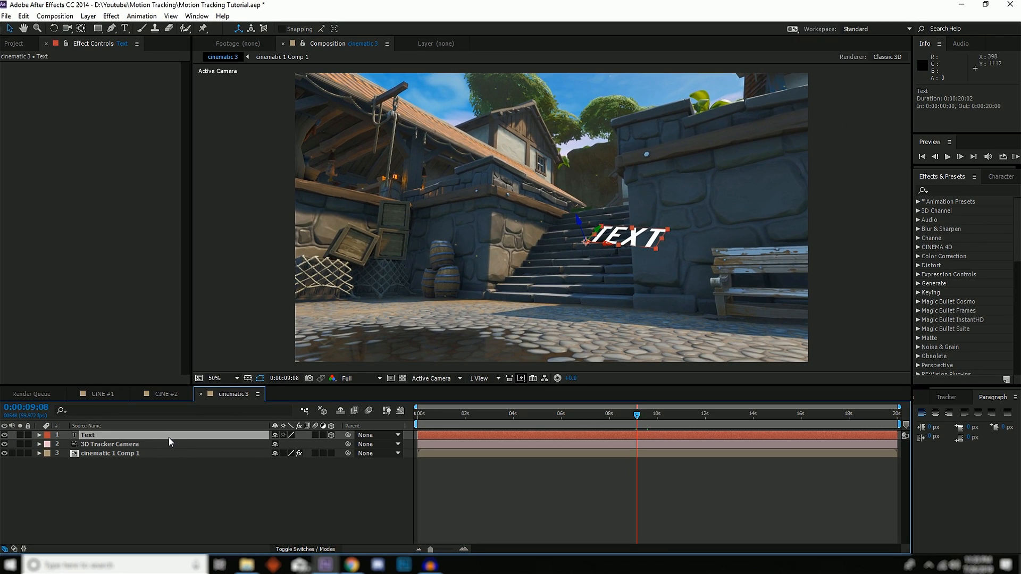
key(r)
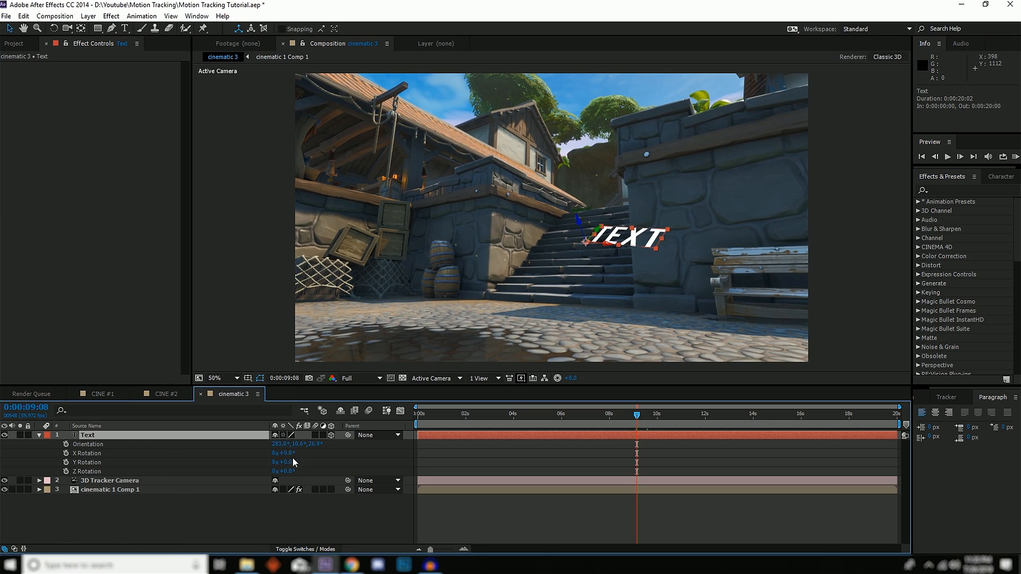
key(ctrl+z)
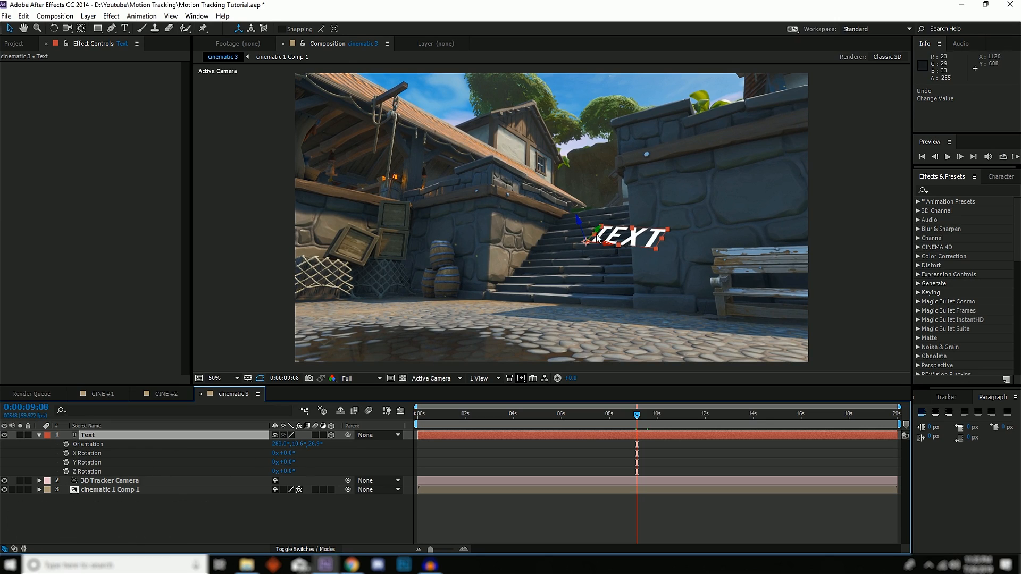
mouse_move(602, 233)
mouse_down()
mouse_move(596, 224)
mouse_move(612, 215)
mouse_move(615, 227)
mouse_up()
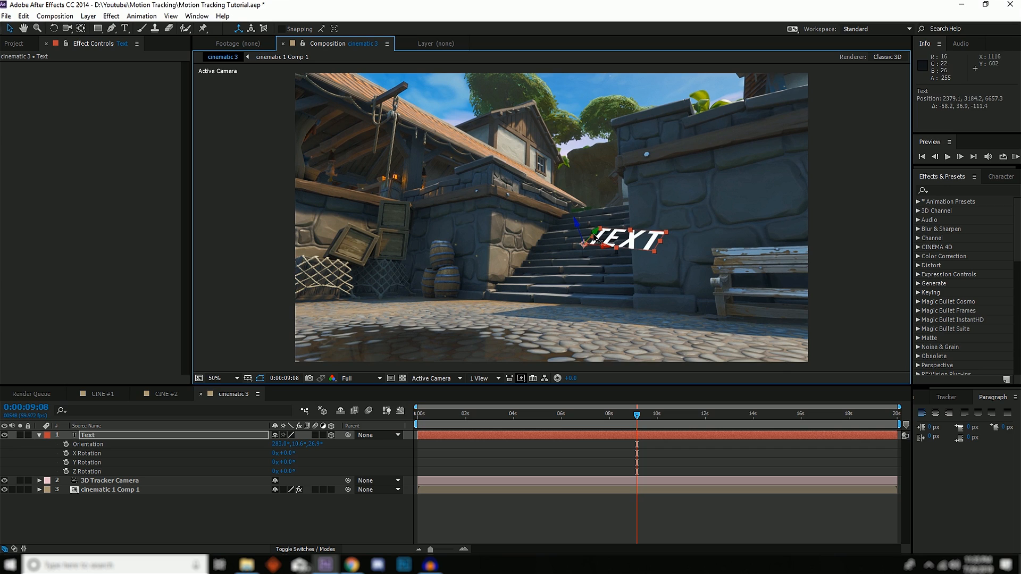
key(ctrl+z)
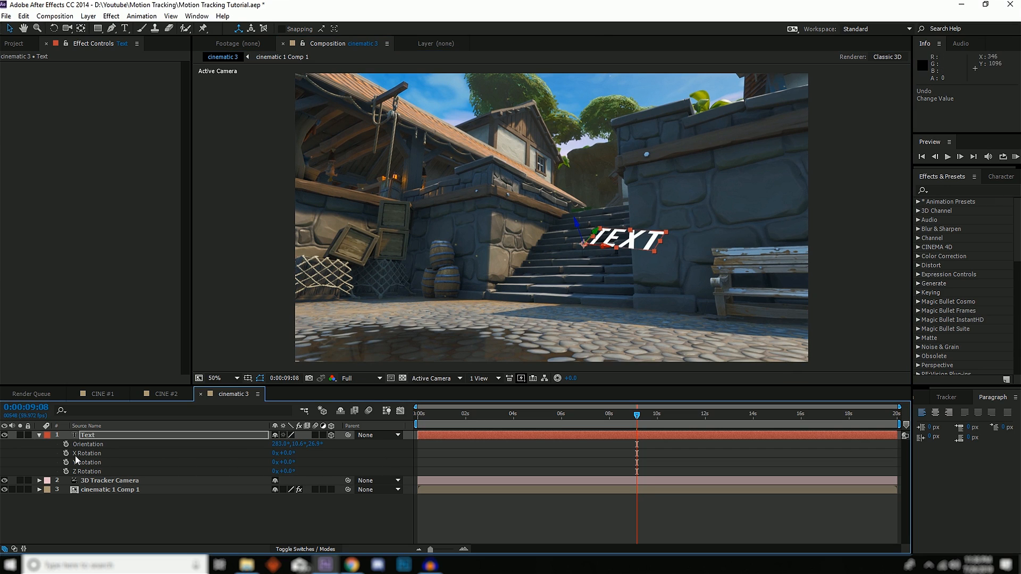
Step: Stand the text upright with X rotation 43°, Y rotation -20° and Z rotation -10°, and raise it slightly above the stairs
mouse_move(286, 454)
mouse_down()
mouse_move(311, 446)
mouse_move(295, 481)
mouse_move(283, 454)
mouse_move(285, 471)
mouse_up()
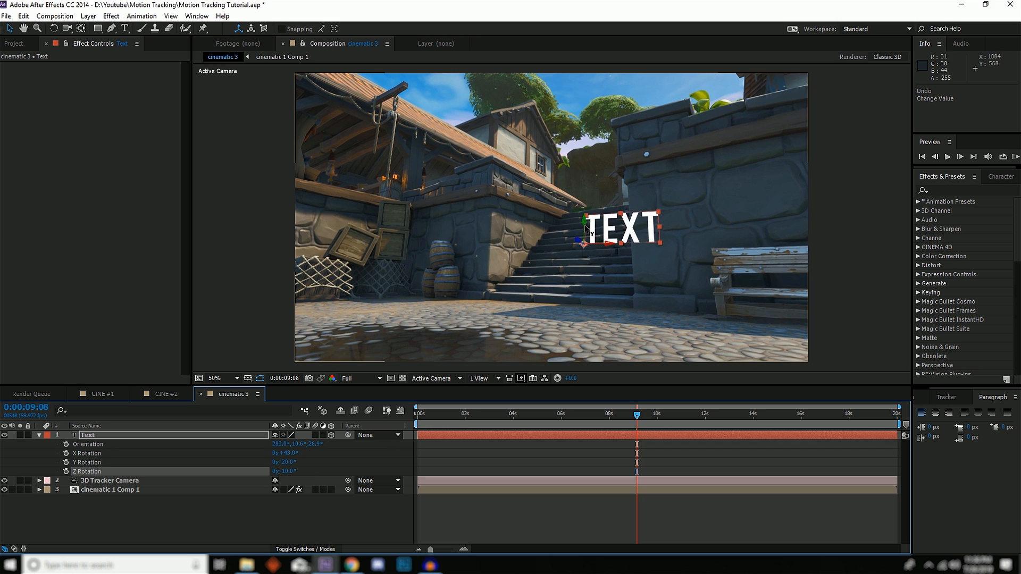
scroll(588, 226, up, 2)
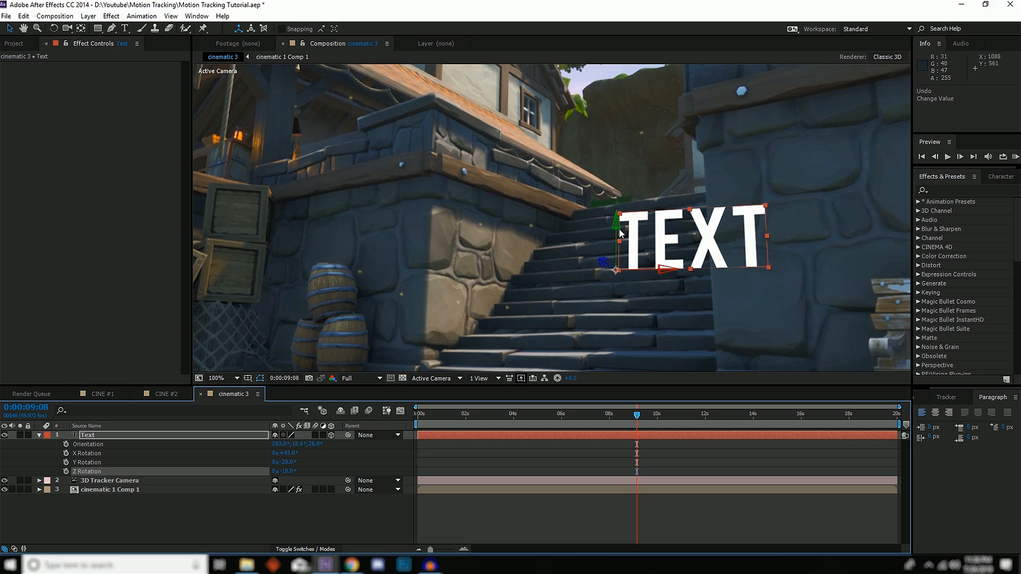
drag(617, 237, 616, 258)
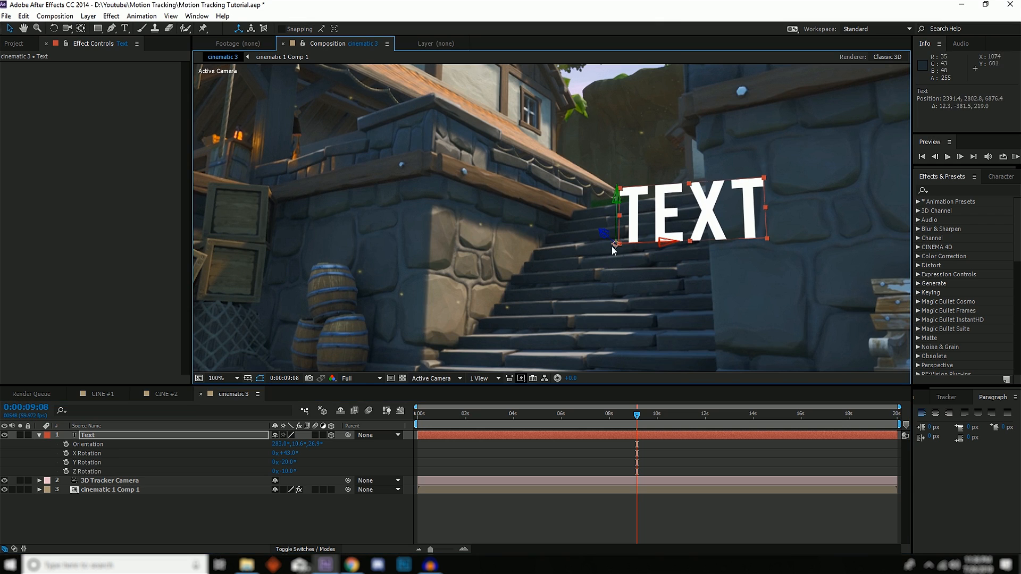
Step: Raise the text and push it back to position about 2449, 1005, 7909, and check its placement at 0:00:12:54
drag(618, 213, 599, 289)
scroll(600, 290, down, 1)
drag(585, 169, 621, 2)
drag(638, 415, 728, 415)
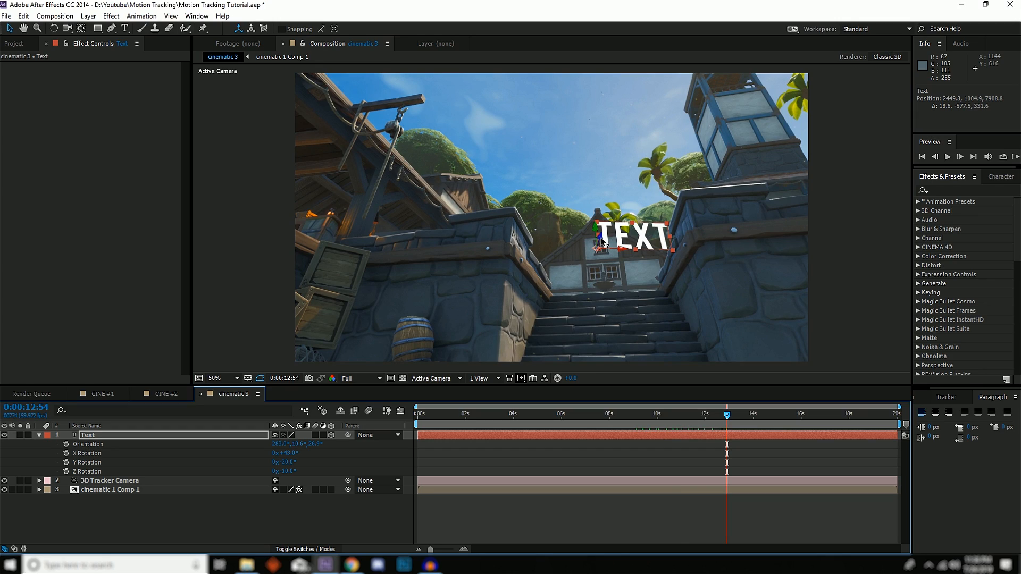
Step: Move the text up into the sky above the house behind the stairs and set its Y rotation to -11°
drag(601, 242, 622, 95)
drag(639, 192, 151, 318)
drag(288, 462, 292, 462)
Step: Change the text to TUTORIAL and reposition it at 0:00:09:28 to about -472, -192, 6616, above the stone wall
double_click(129, 436)
text(TUTORIAL)
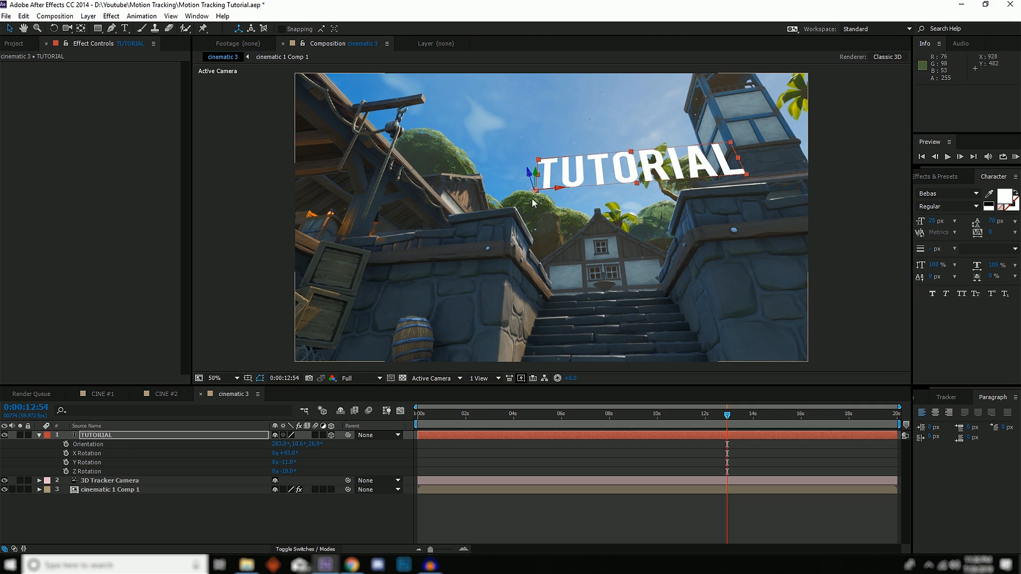
drag(560, 190, 645, 386)
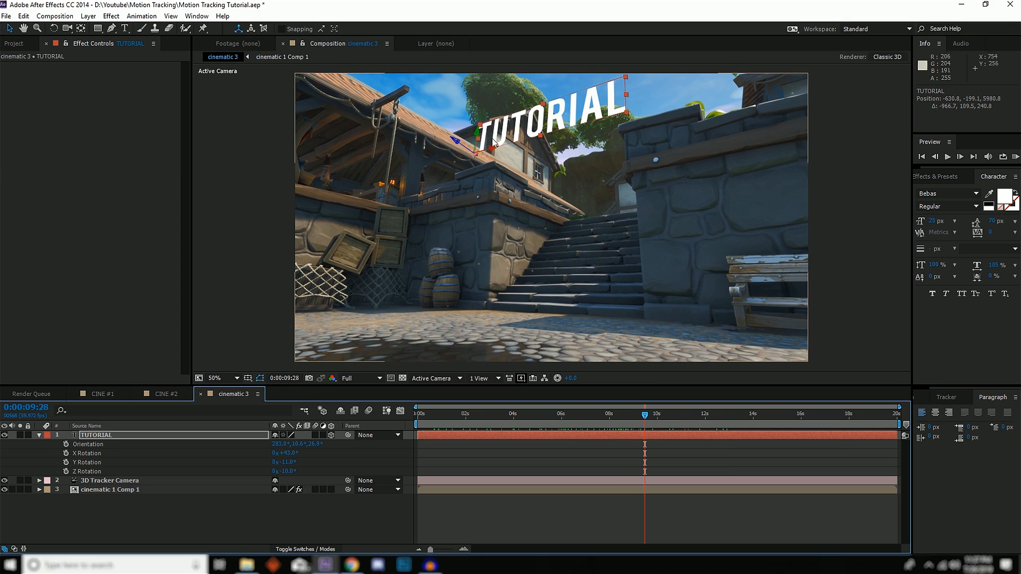
drag(456, 142, 609, 184)
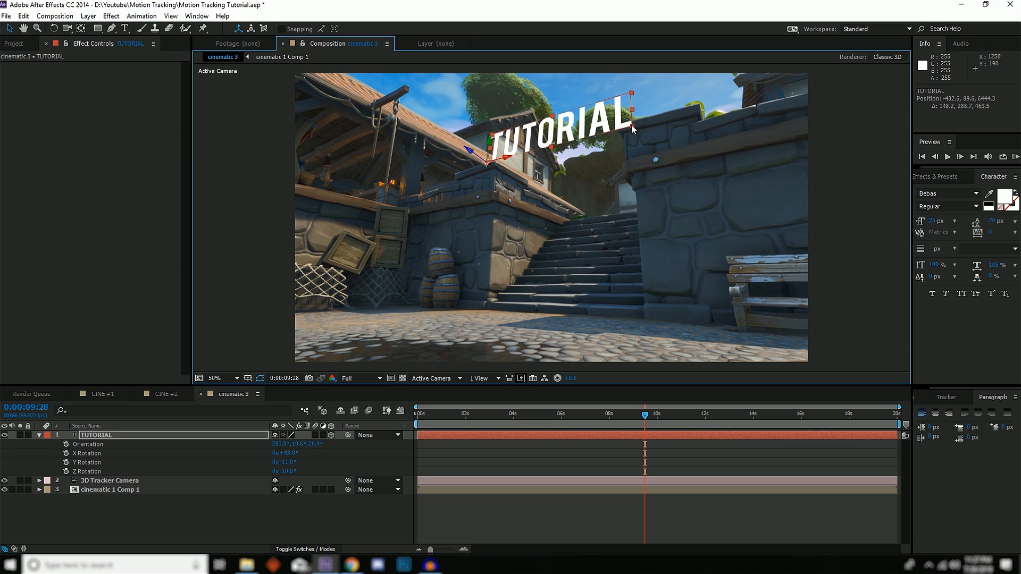
drag(473, 155, 515, 59)
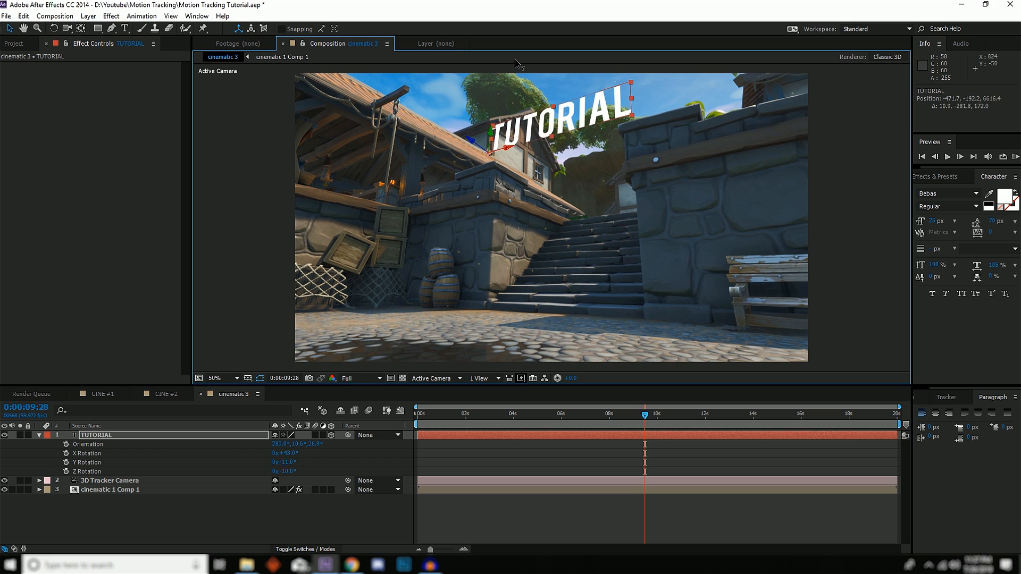
Step: Check the tracked TUTORIAL text at 0:00:14:19 and 0:00:11:13, and collapse the text layer's properties
drag(646, 418, 761, 355)
click(694, 530)
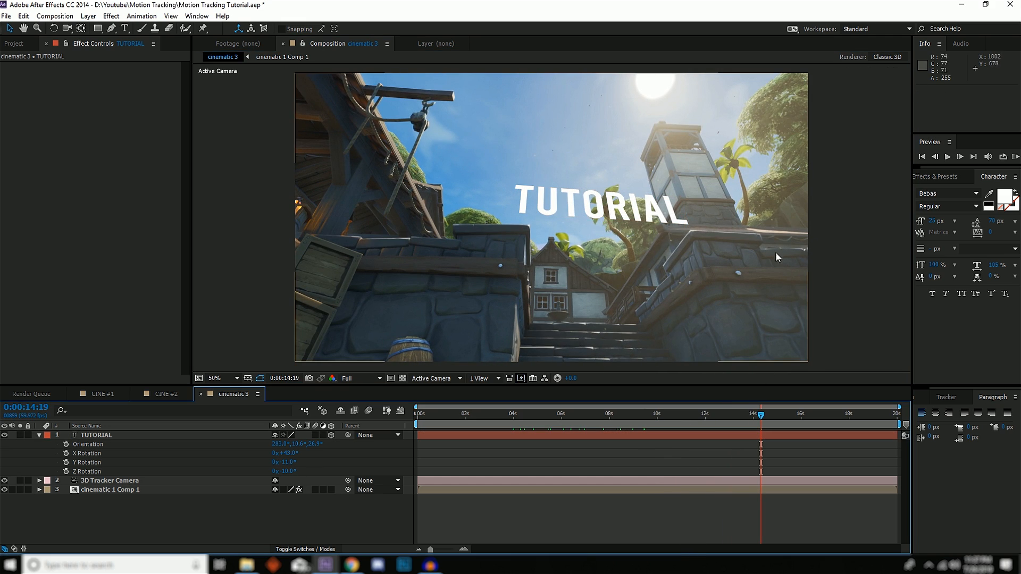
drag(761, 414, 687, 412)
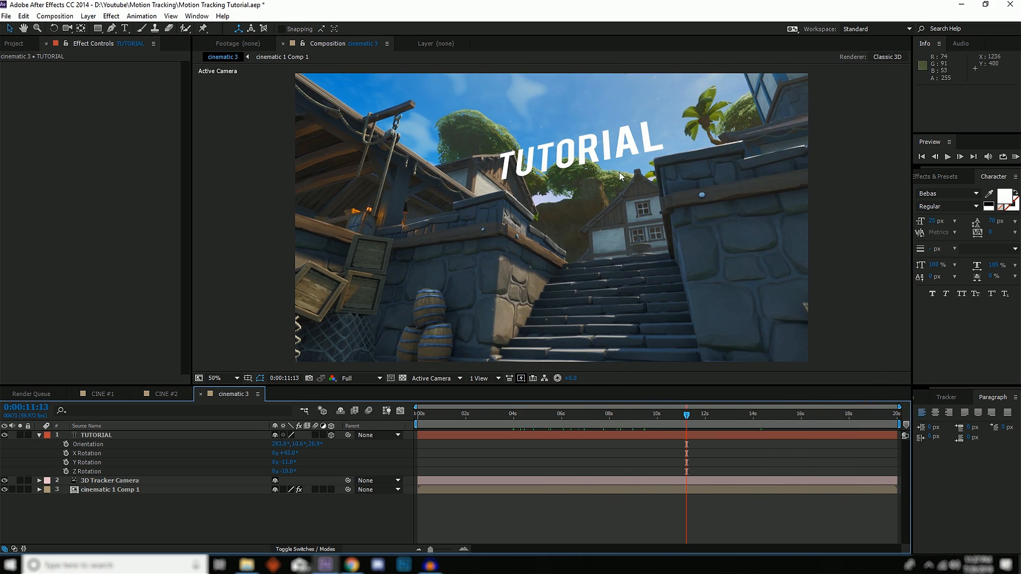
click(39, 435)
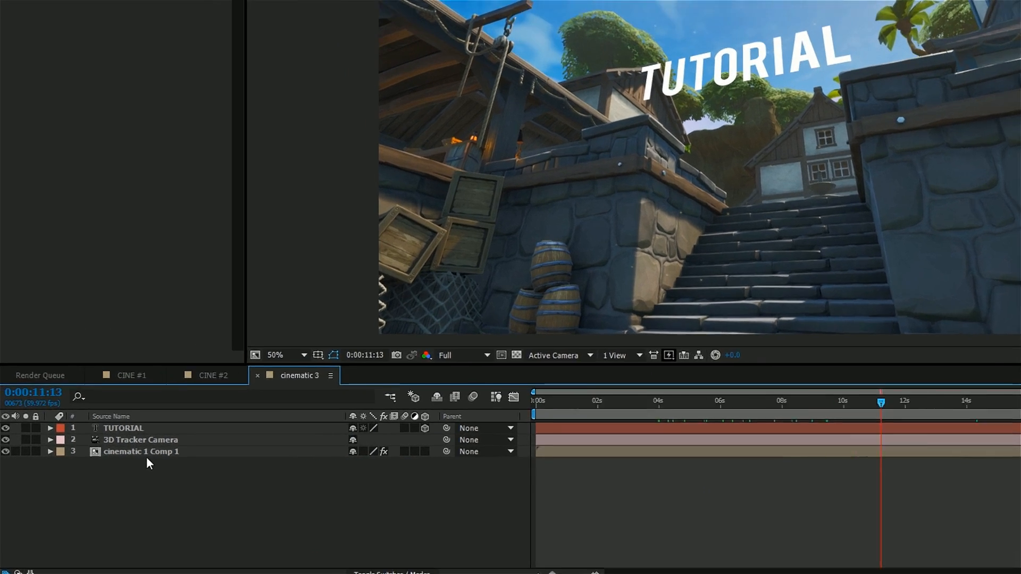
click(117, 455)
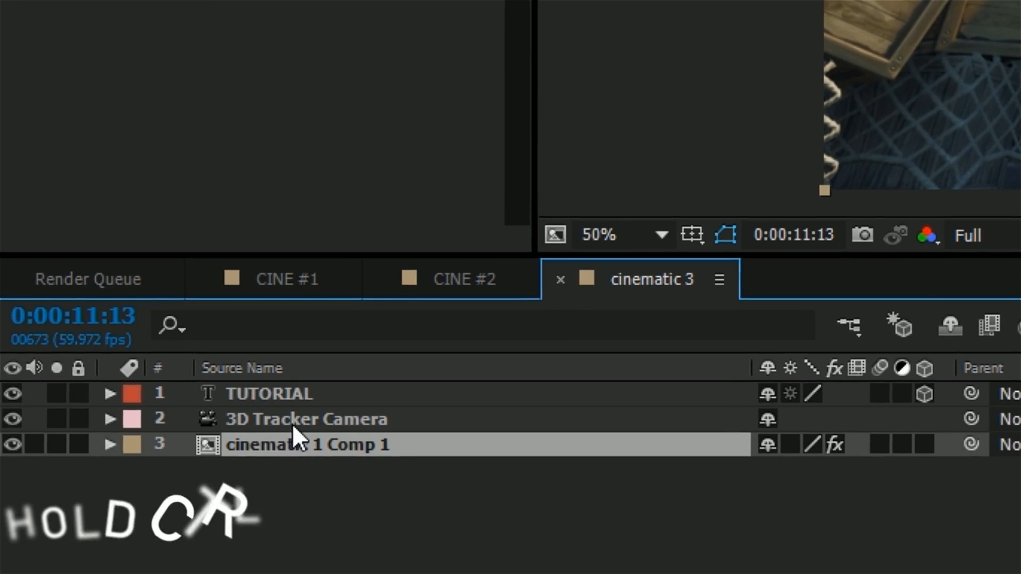
ctrl+click(288, 420)
ctrl+click(294, 397)
click(333, 521)
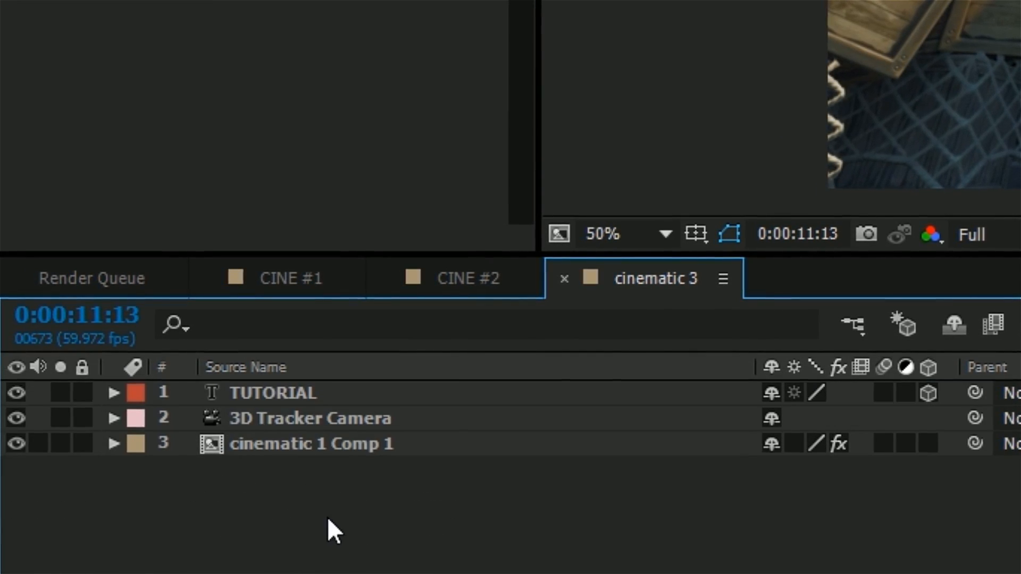
click(296, 445)
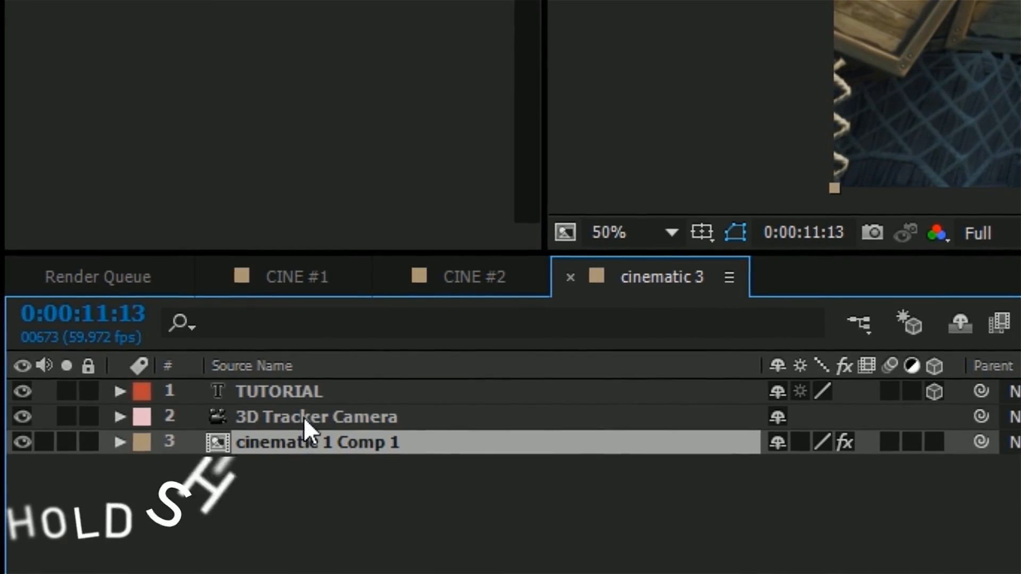
shift+click(297, 392)
click(468, 500)
Step: Pre-compose all three layers of cinematic 3 into Pre-comp 3, moving all attributes into the new composition
click(426, 448)
key(ctrl+a)
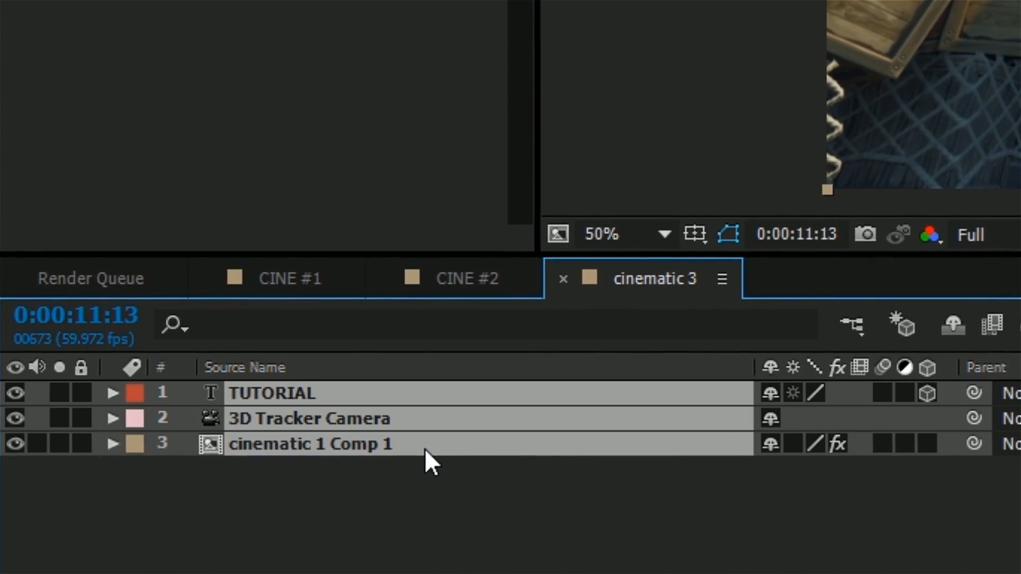
right_click(545, 448)
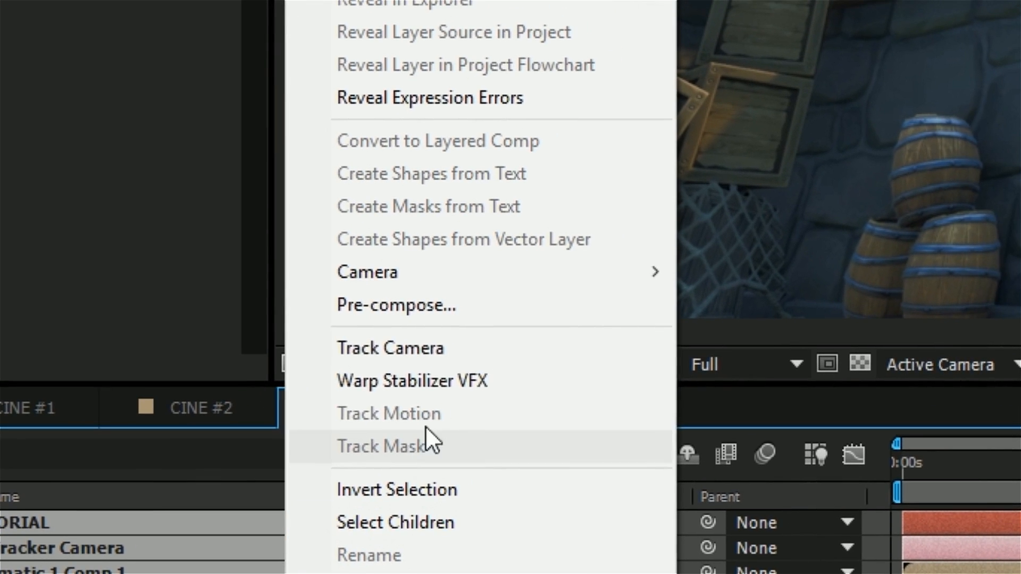
click(462, 302)
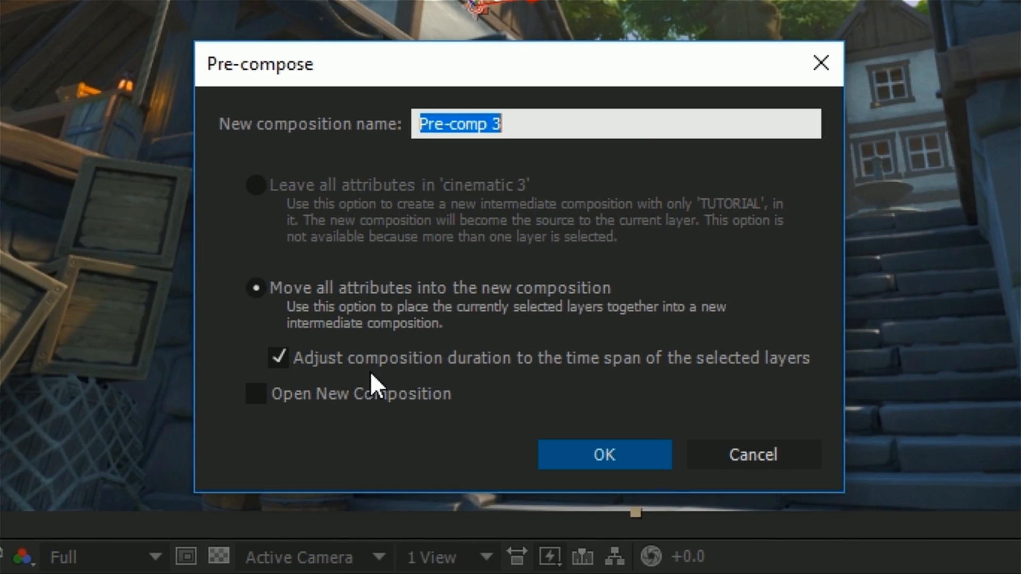
click(617, 461)
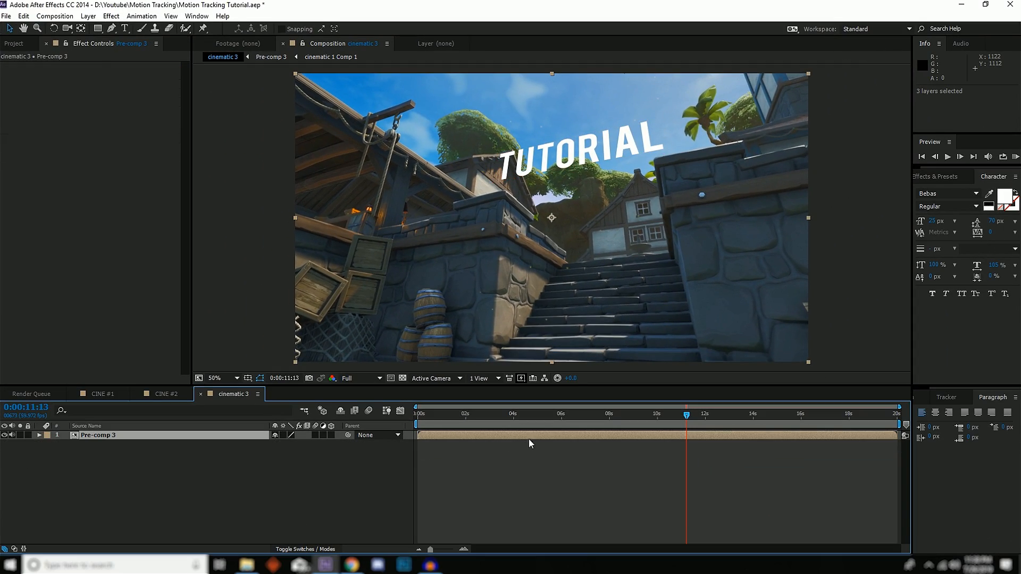
Step: Paste the copied RSMB Pro and Magic Bullet Film effects onto Pre-comp 3 and set My Footage Is to Flat
key(ctrl+v)
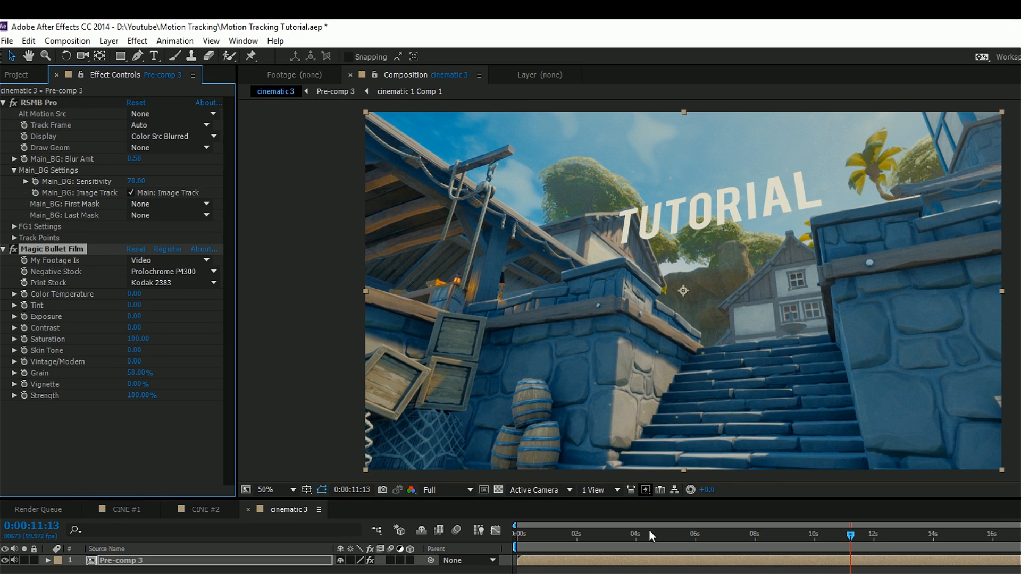
click(196, 262)
click(178, 288)
drag(629, 541, 854, 538)
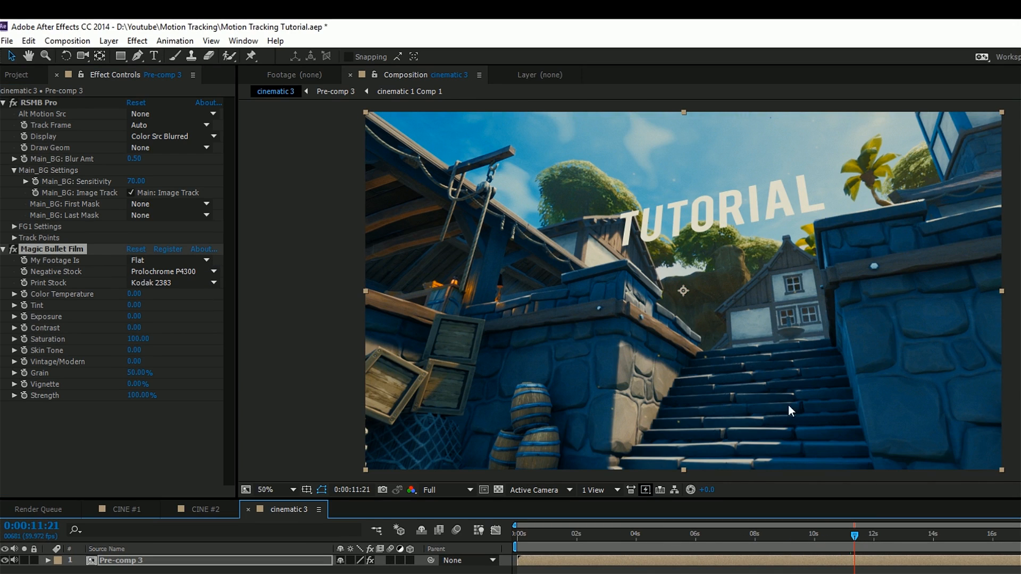
Step: Open the CINE #2 composition and examine how the TUTORIAL text passes behind the fire hydrant
click(206, 511)
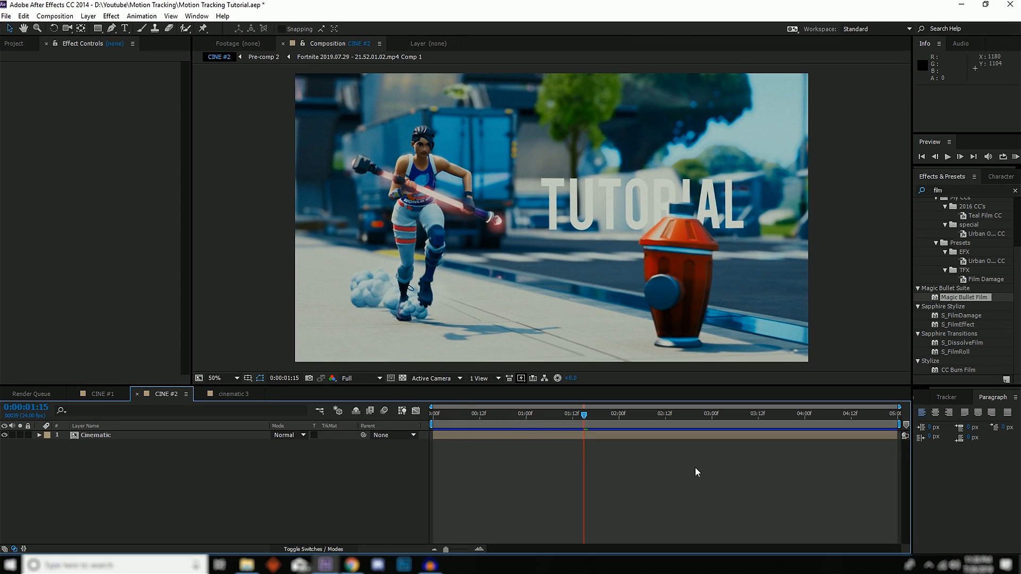
click(461, 414)
click(486, 415)
drag(525, 415, 696, 414)
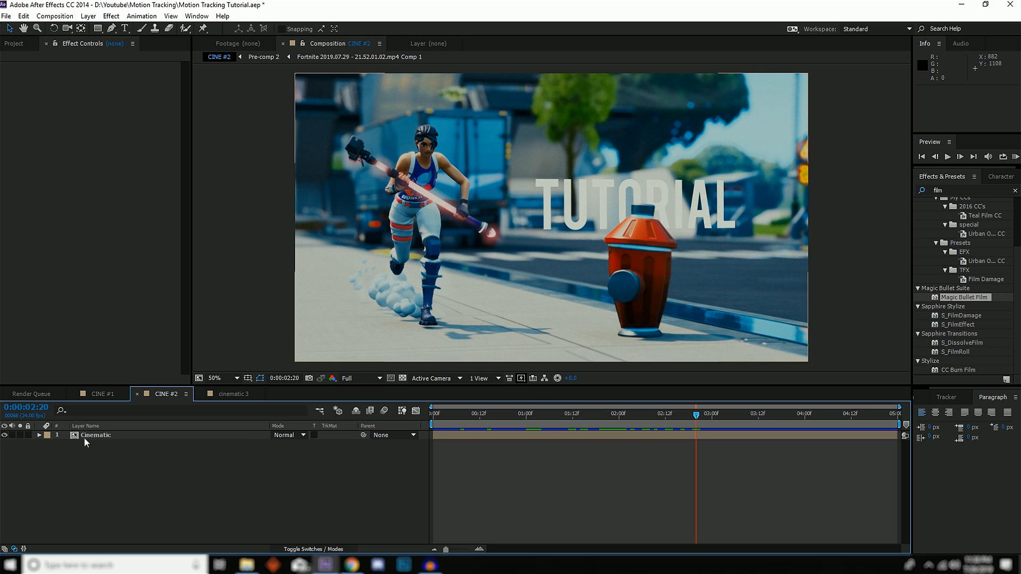
Step: Open the Cinematic pre-comp, hide its top cinematic layer and examine the text over the hydrant at 0:00:09:13
double_click(117, 435)
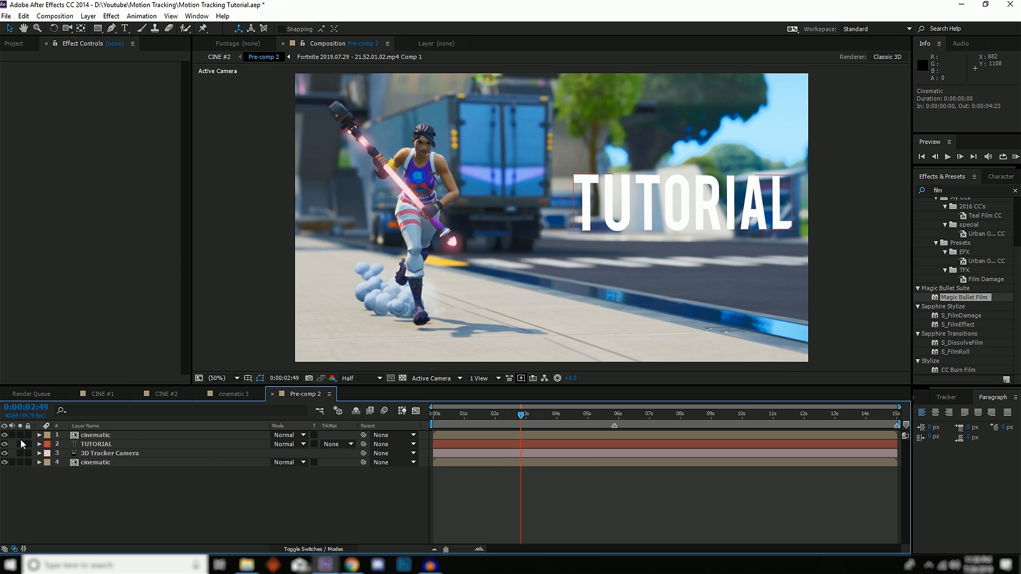
click(69, 436)
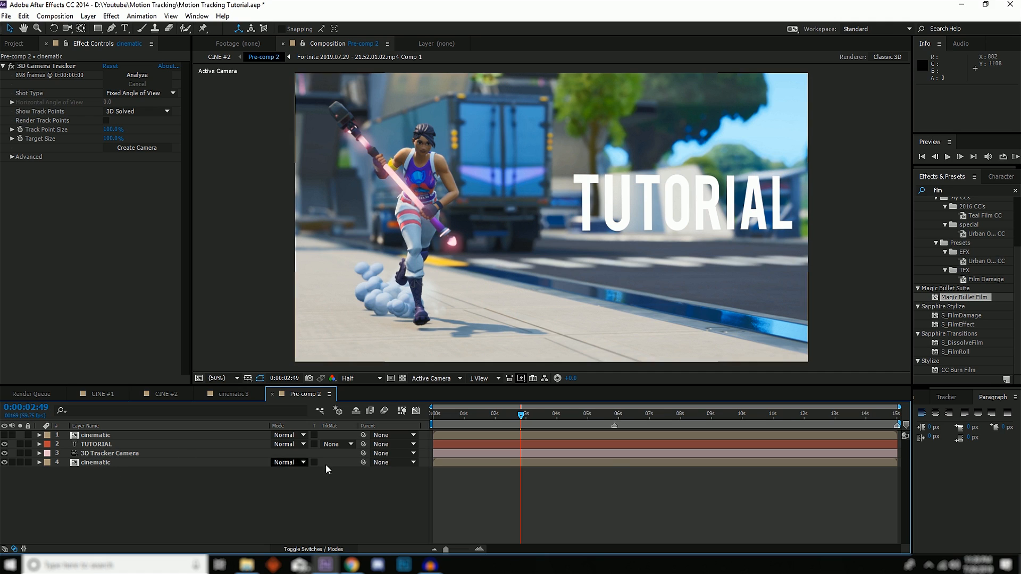
drag(521, 414, 718, 419)
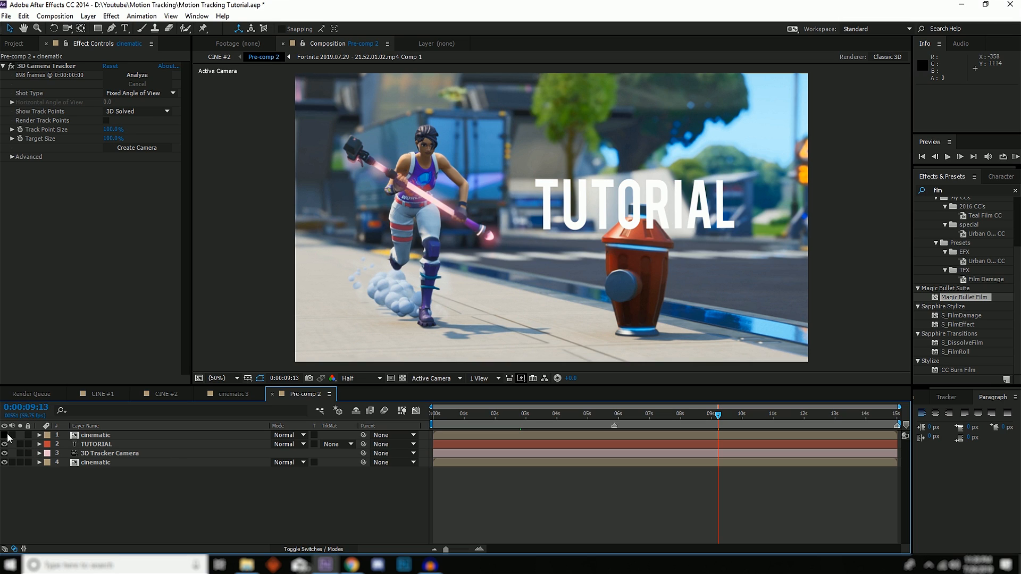
Step: Try a duplicate of the bottom cinematic layer above the TUTORIAL text layer and delete the copy
click(93, 463)
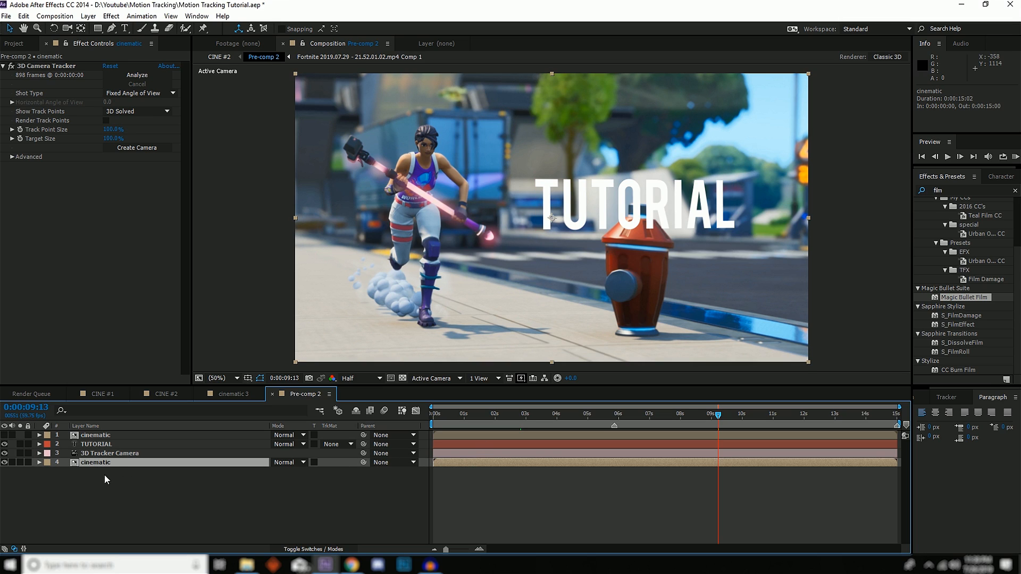
key(ctrl+d)
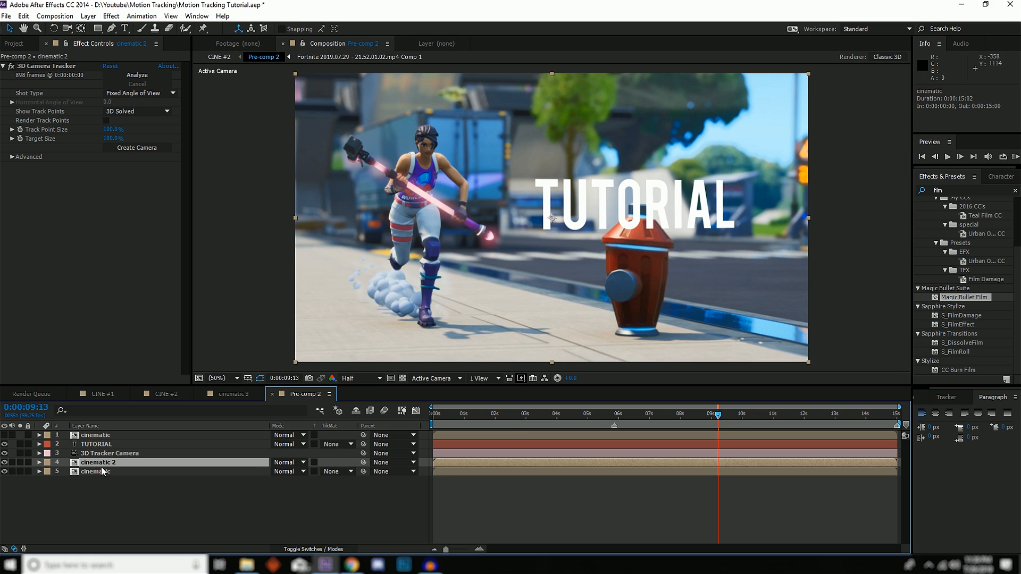
drag(100, 462, 109, 439)
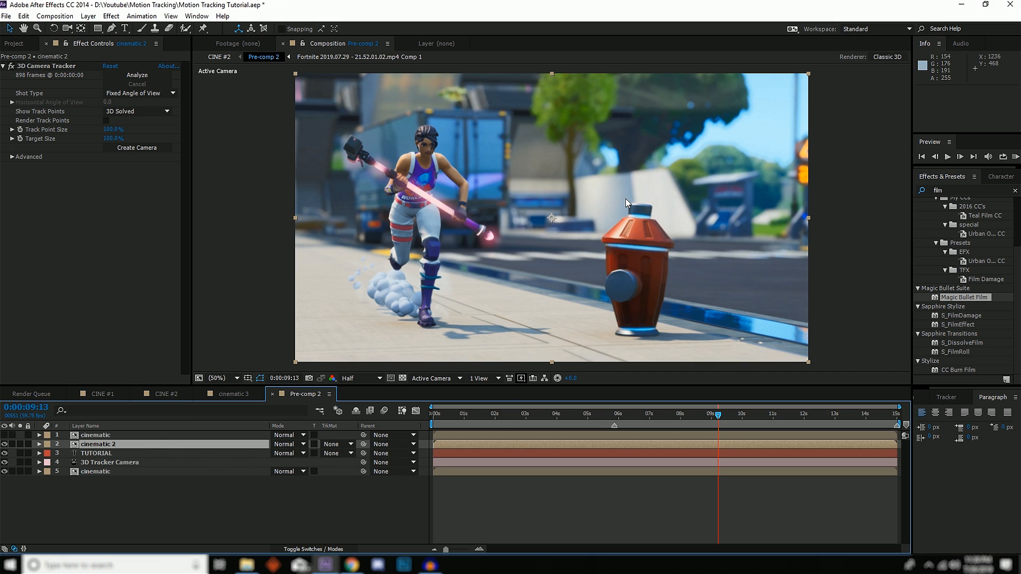
key(Delete)
Step: Show the top cinematic layer again and reveal the keyframes of its Mask 1 path
click(110, 435)
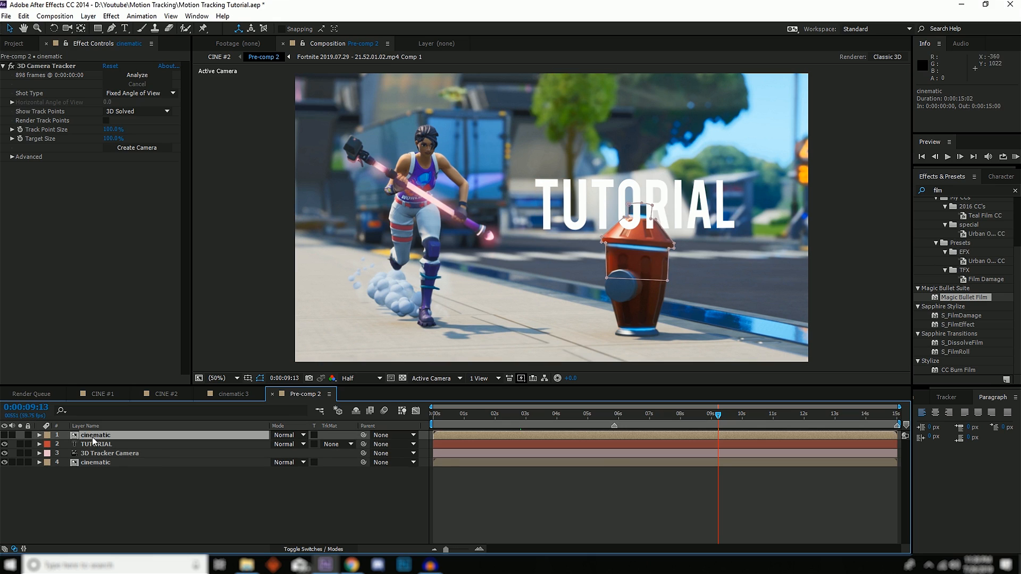
click(5, 436)
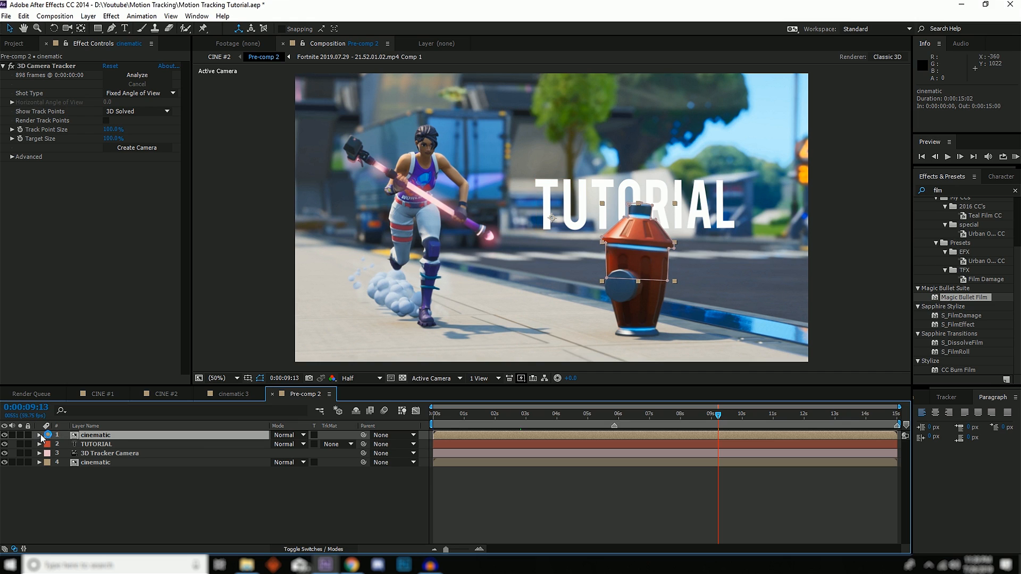
key(u)
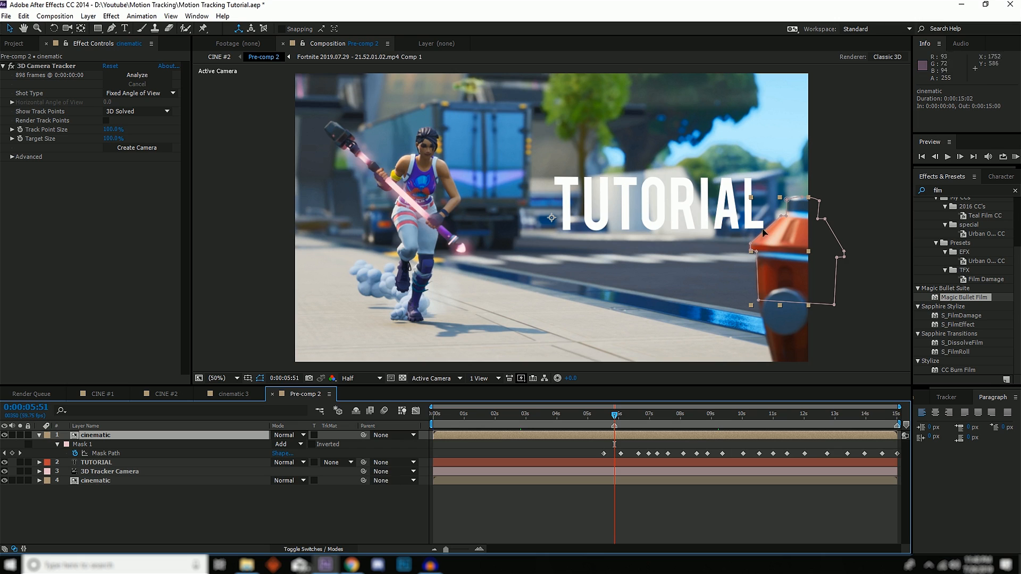
Step: Examine frame by frame around 0:00:05:51 how the top cinematic layer's mask path follows the hydrant's edge
mouse_move(616, 420)
mouse_down()
mouse_move(582, 416)
mouse_move(616, 415)
mouse_up()
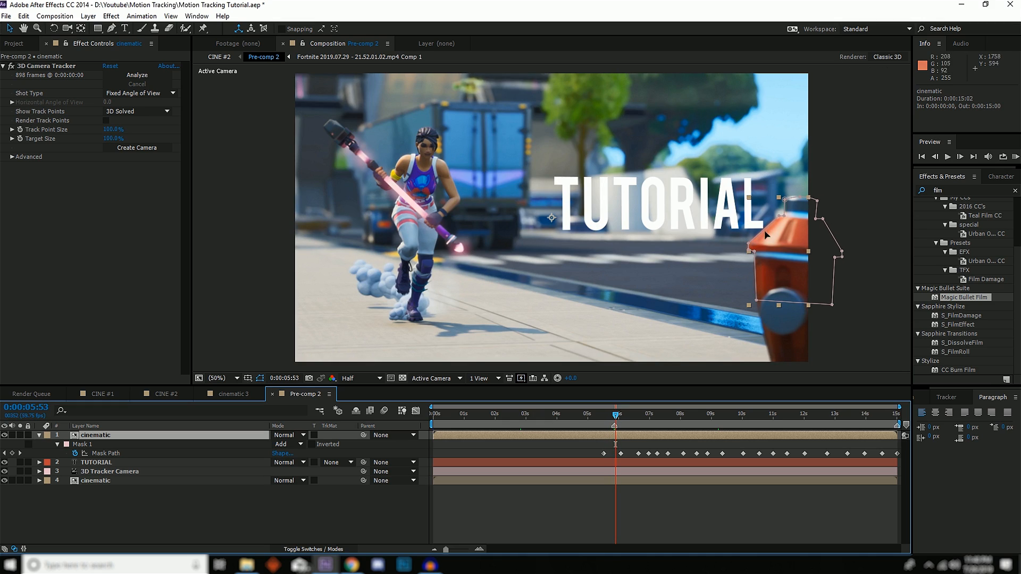
key(Page_Up)
key(Page_Up)
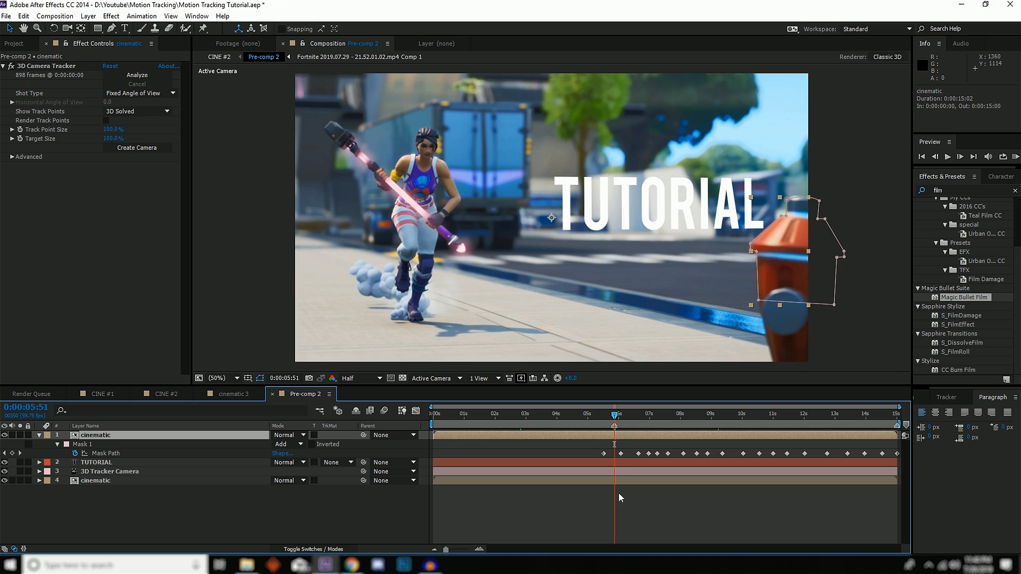
click(616, 431)
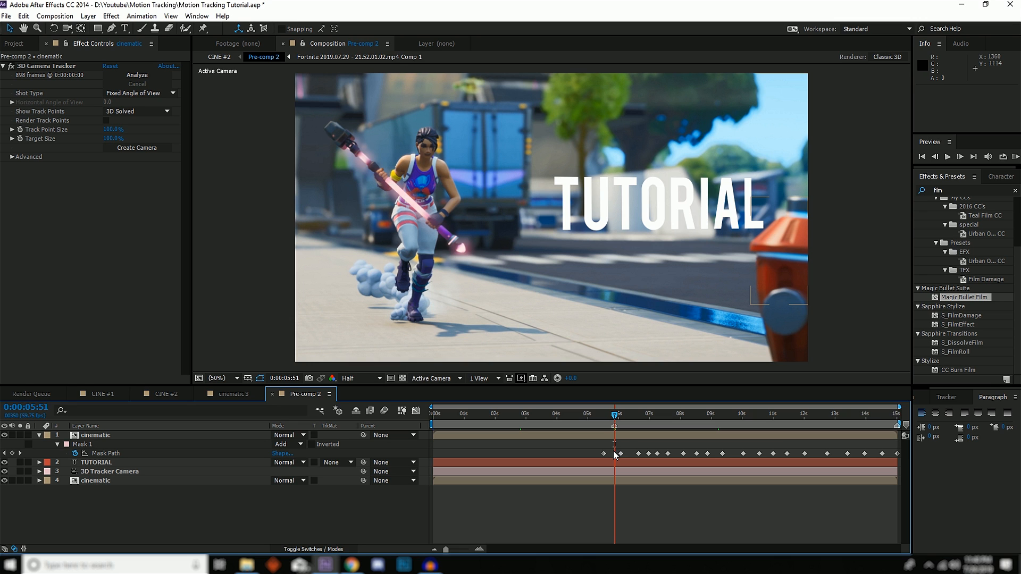
click(616, 436)
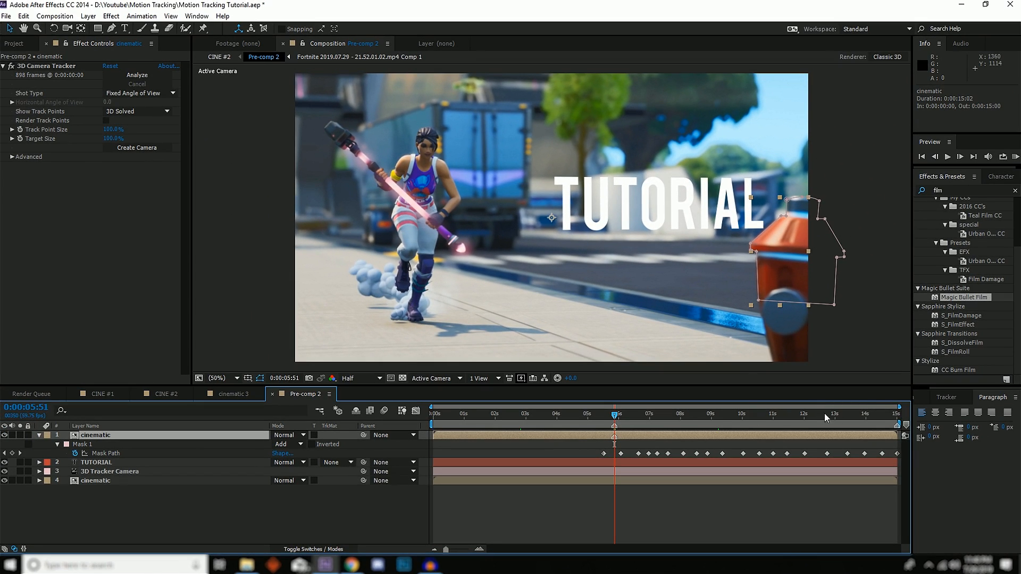
Step: Review how the top cinematic layer's mask keeps the hydrant in front of the TUTORIAL text from 0:00:05:51 onwards
drag(880, 415, 920, 420)
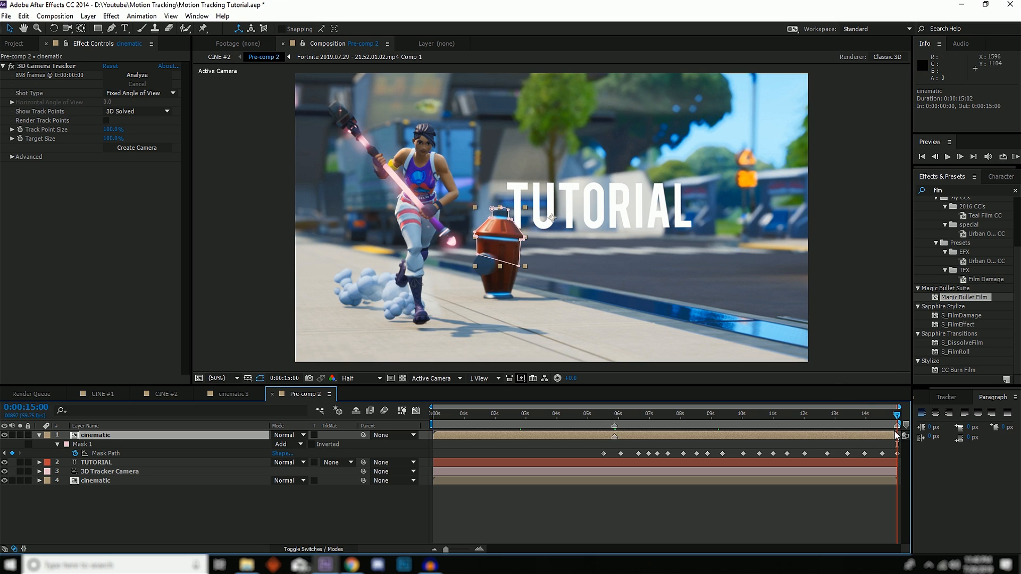
click(616, 438)
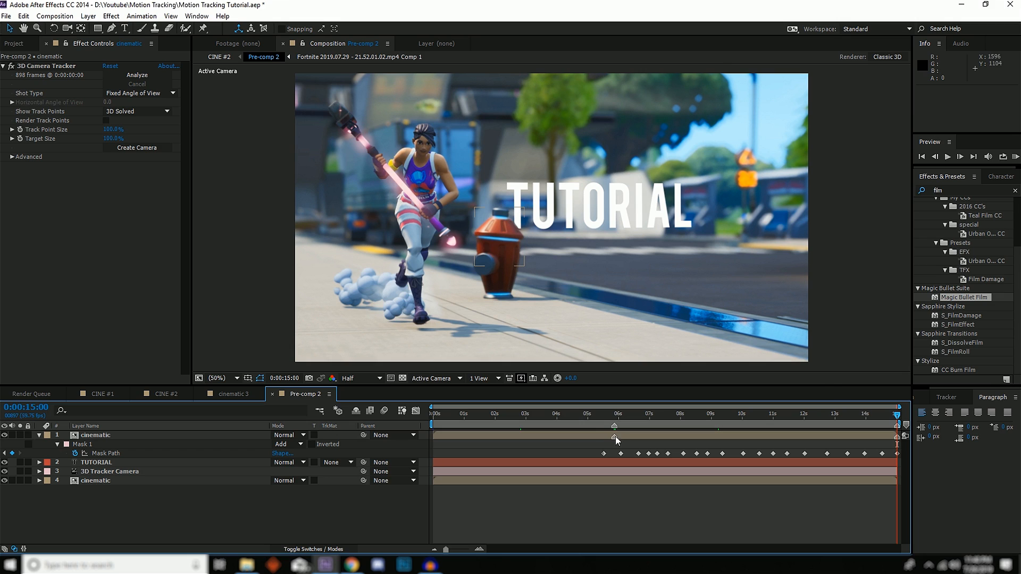
click(615, 422)
click(625, 437)
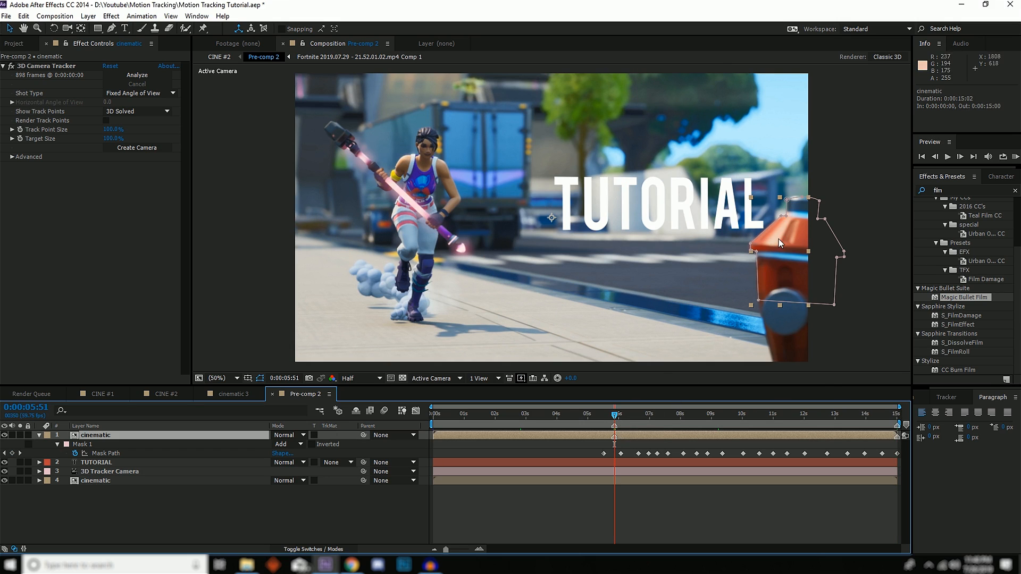
key(space)
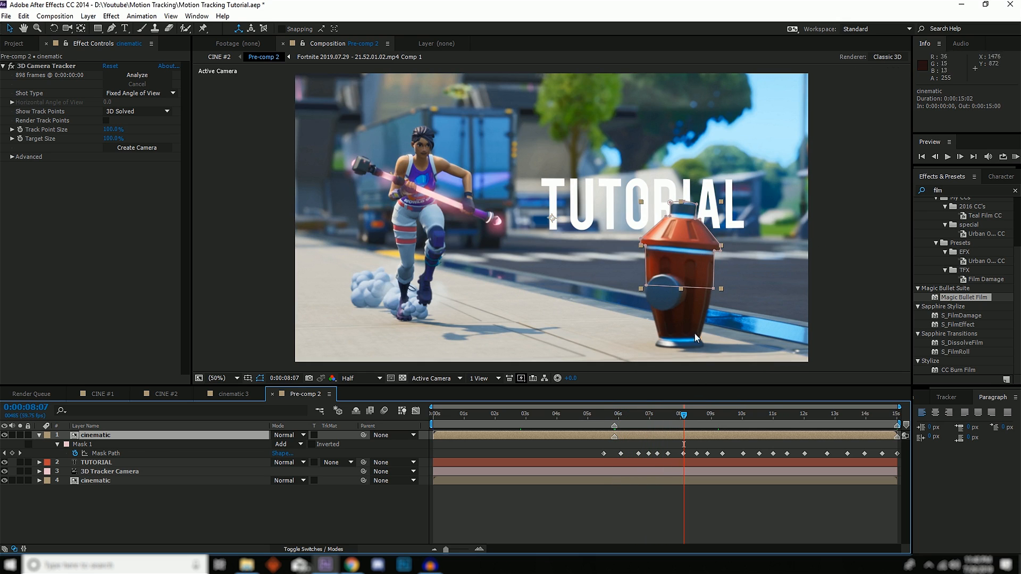
click(644, 505)
key(1)
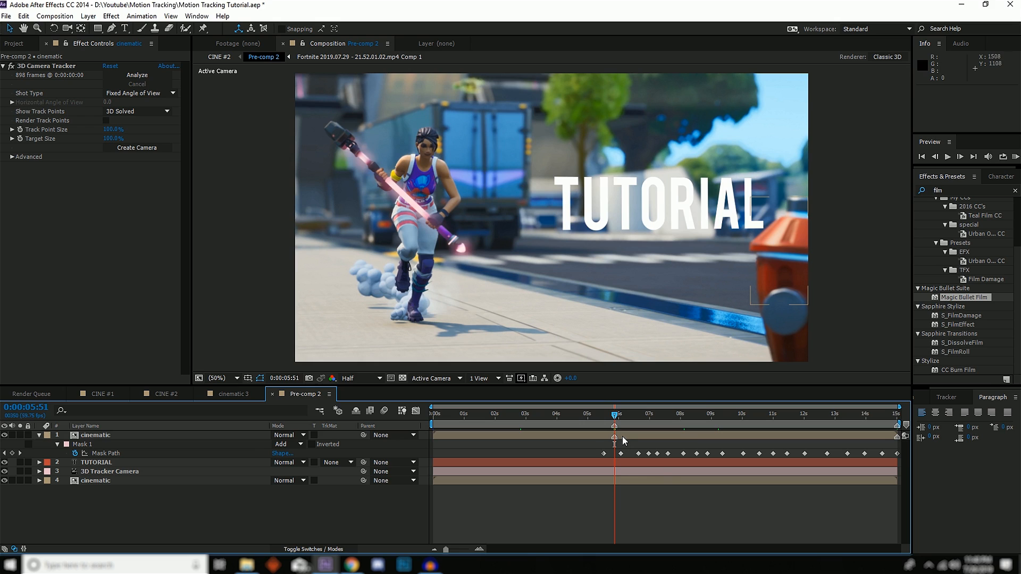
click(623, 436)
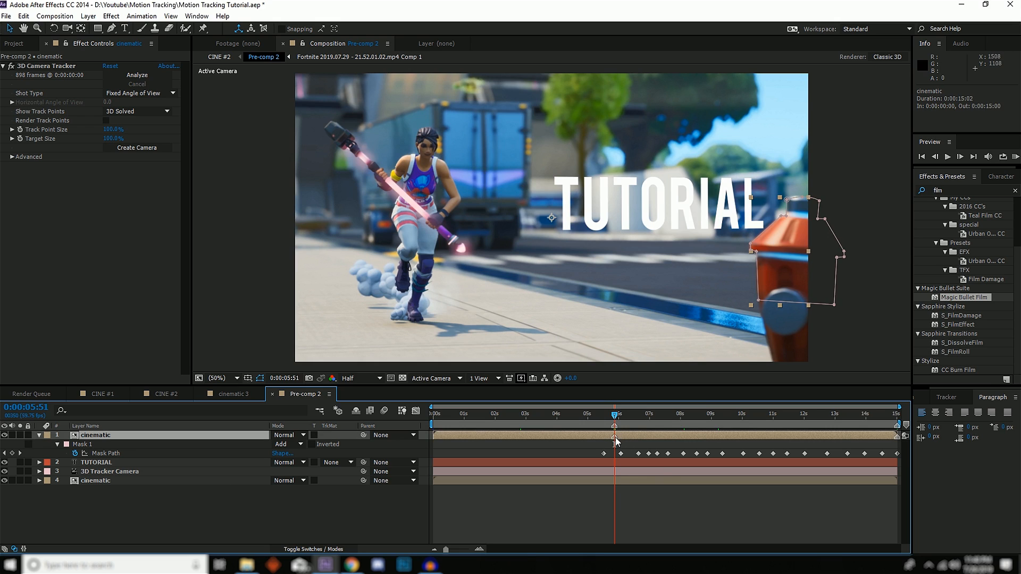
Step: Delete Mask 1 from the top cinematic layer at 0:00:05:51
scroll(796, 272, up, 1)
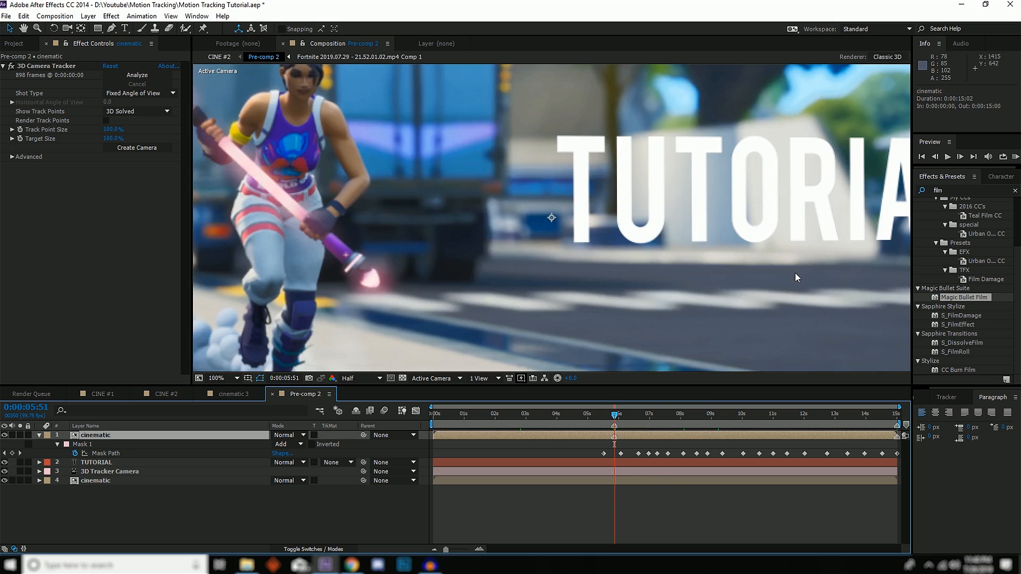
scroll(795, 273, right, 5)
click(89, 444)
key(Delete)
Step: Draw a closed Pen mask on the top cinematic layer around the hydrant's visible upper part, extending past the frame's right edge
key(g)
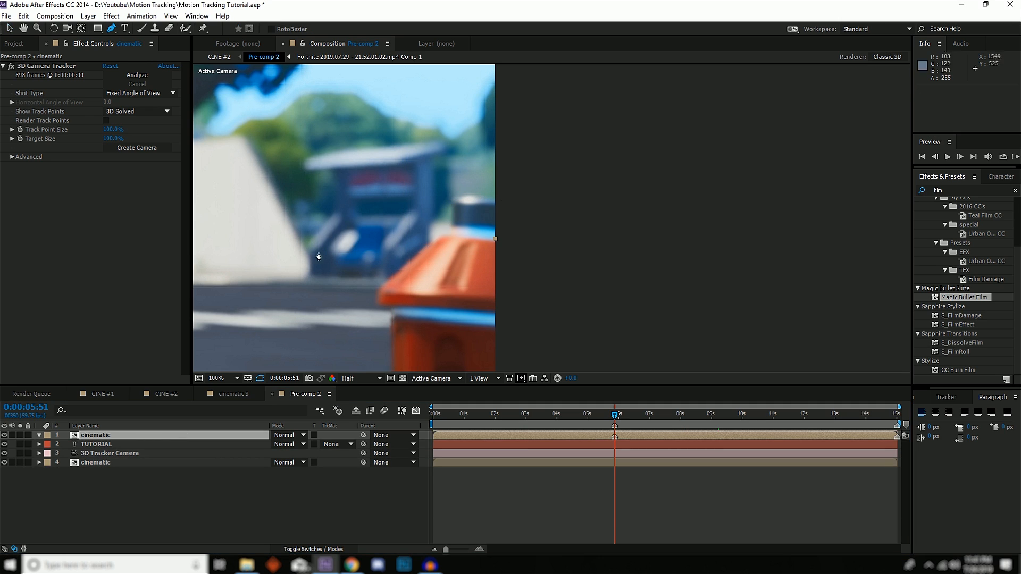
scroll(551, 220, down, 1)
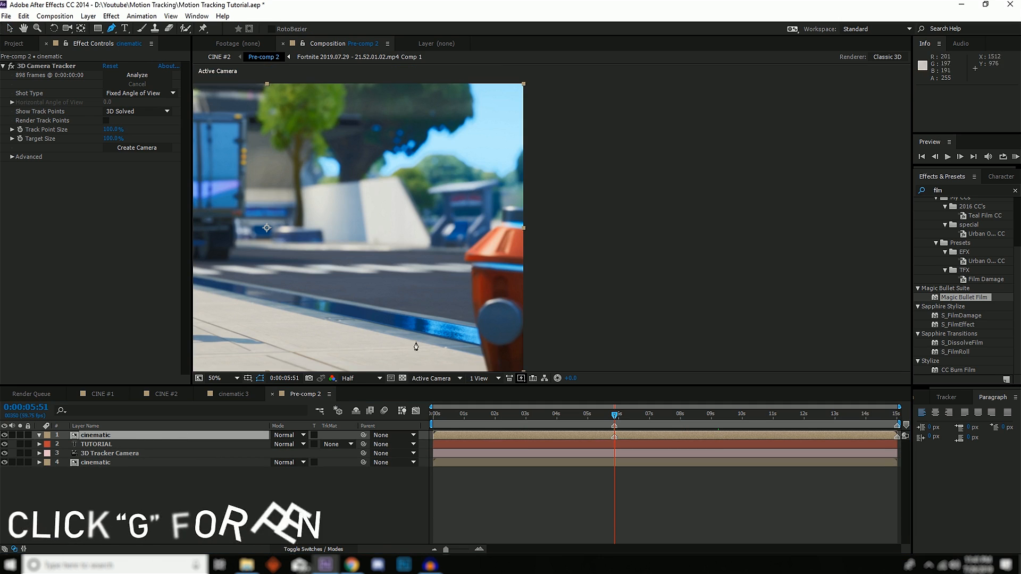
click(472, 302)
click(470, 262)
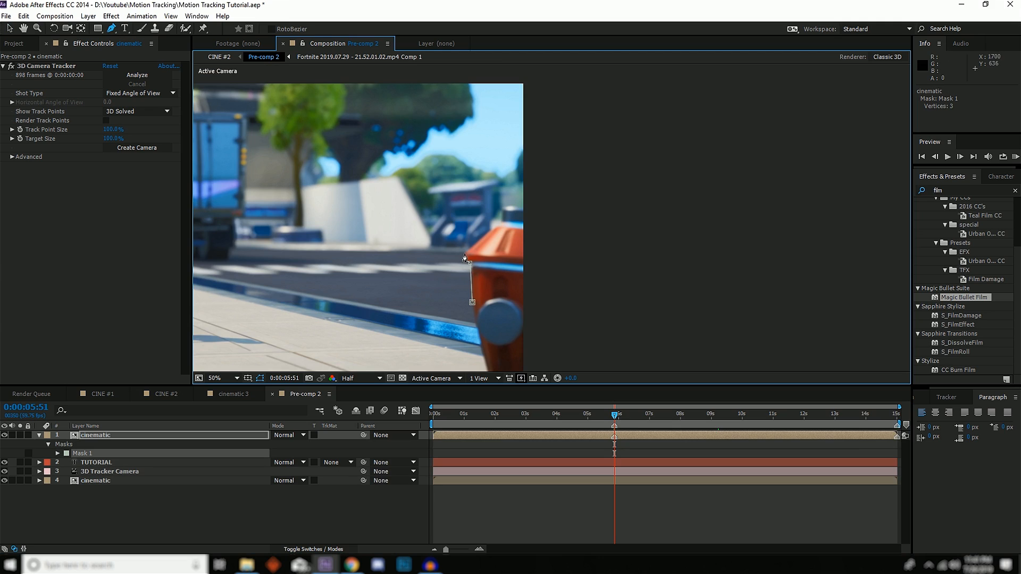
click(503, 207)
click(532, 206)
click(574, 270)
click(574, 322)
click(472, 302)
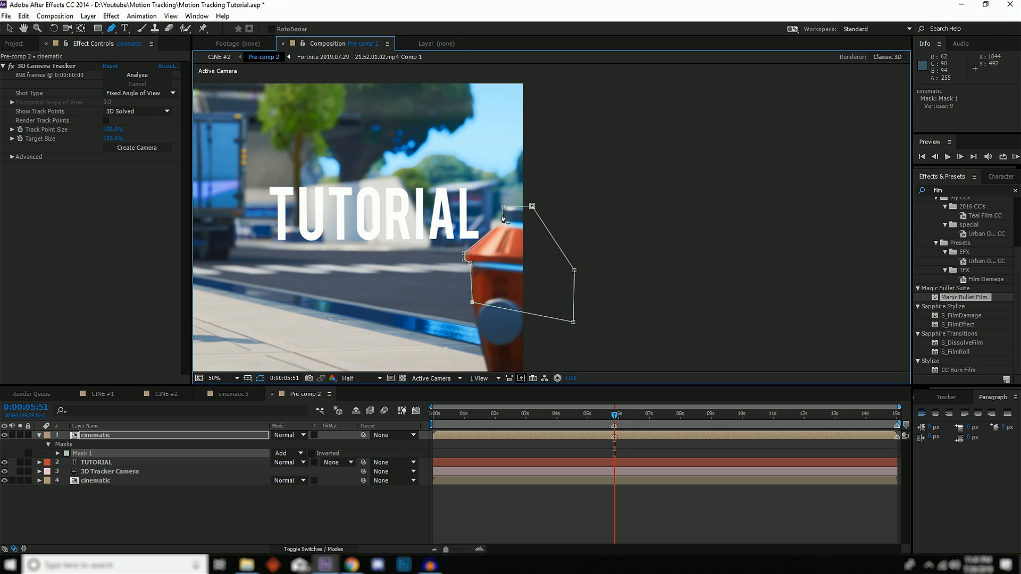
Step: Reveal the new mask's path on the top cinematic layer and start keyframing it at 0:00:05:51
click(125, 432)
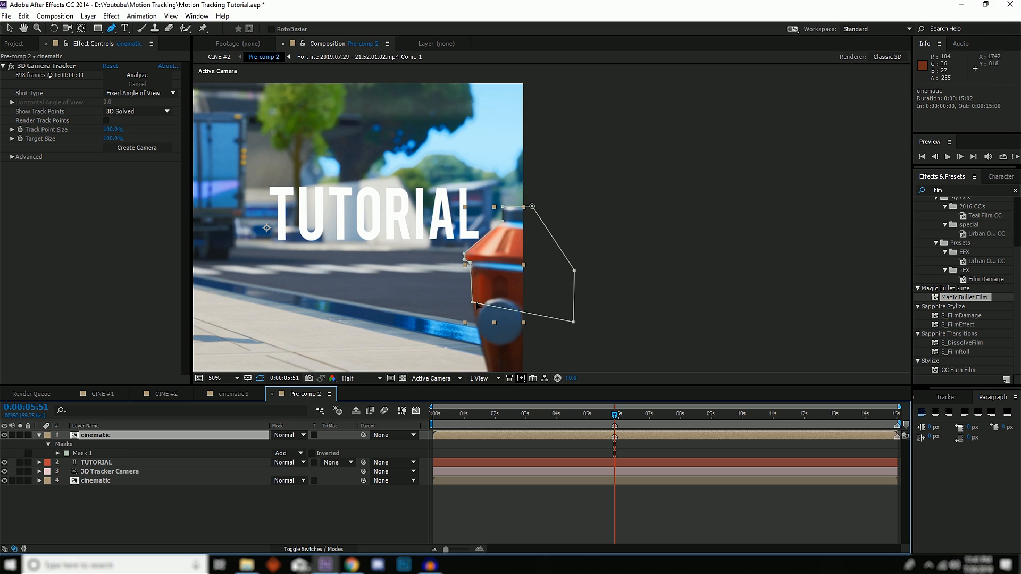
click(11, 28)
click(108, 437)
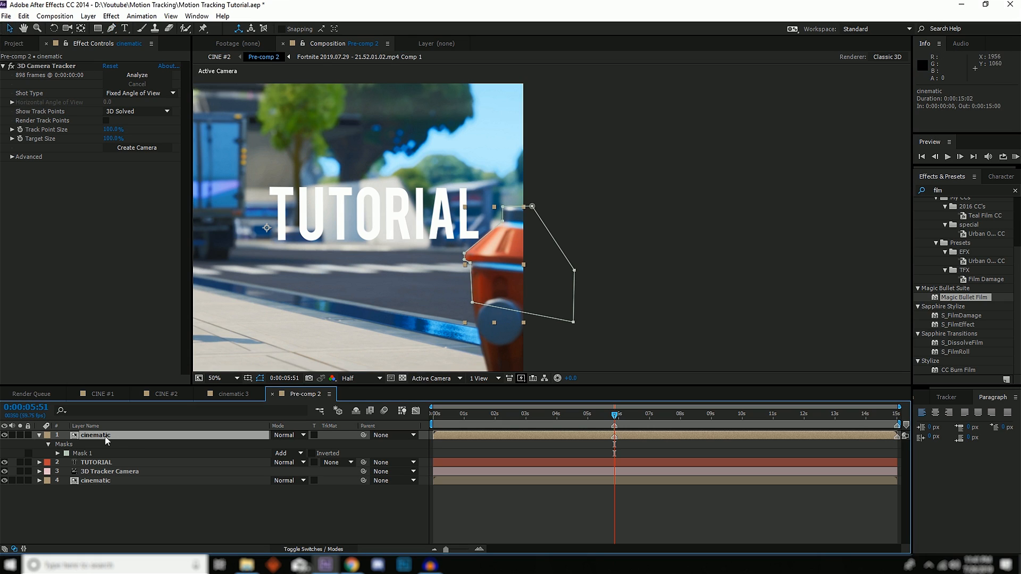
key(m)
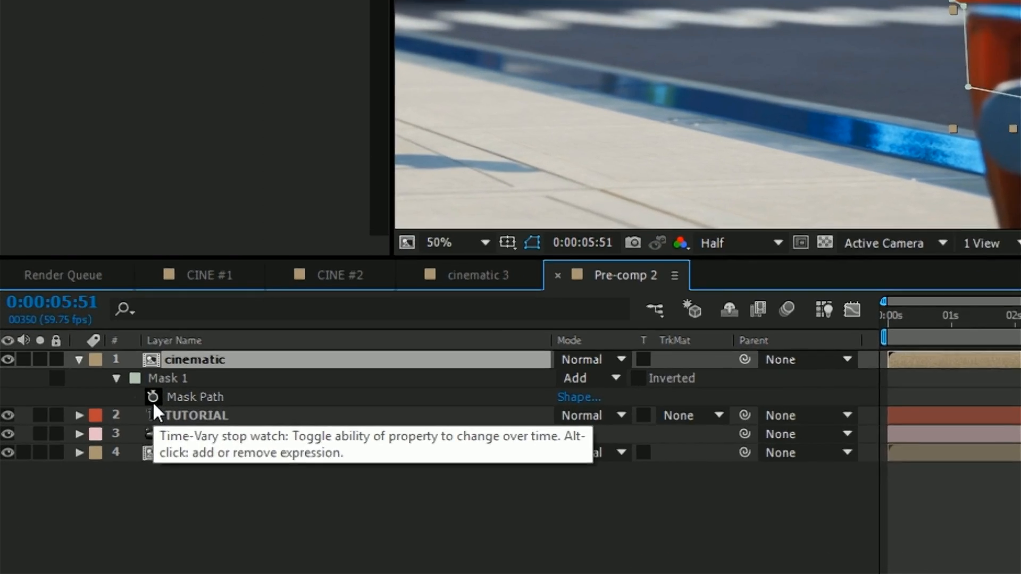
click(75, 453)
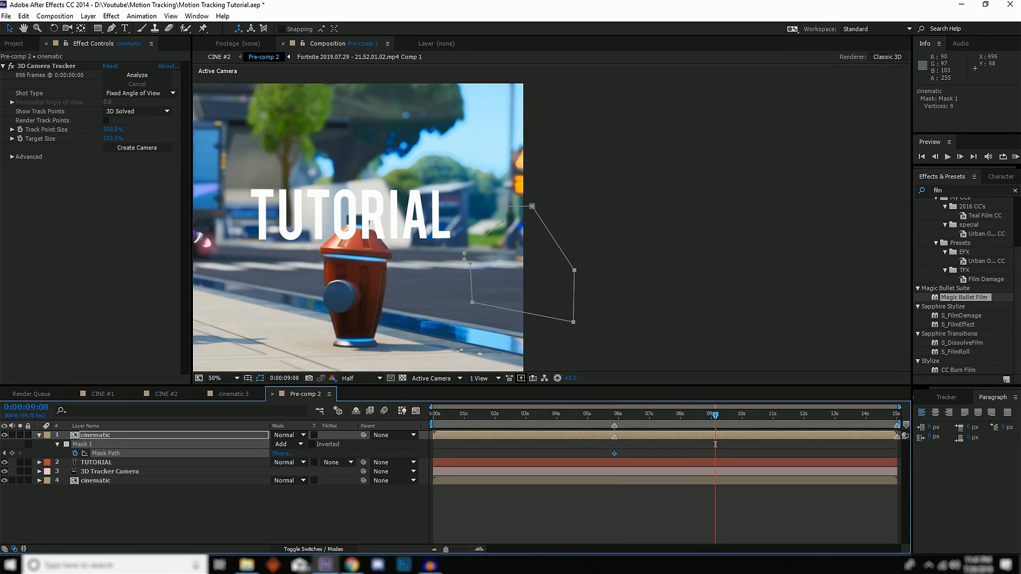
Step: At 0:00:09:08, move the whole mask onto the hydrant and pull its cap and right-side vertices in to the hydrant's edge
double_click(497, 239)
drag(497, 239, 368, 241)
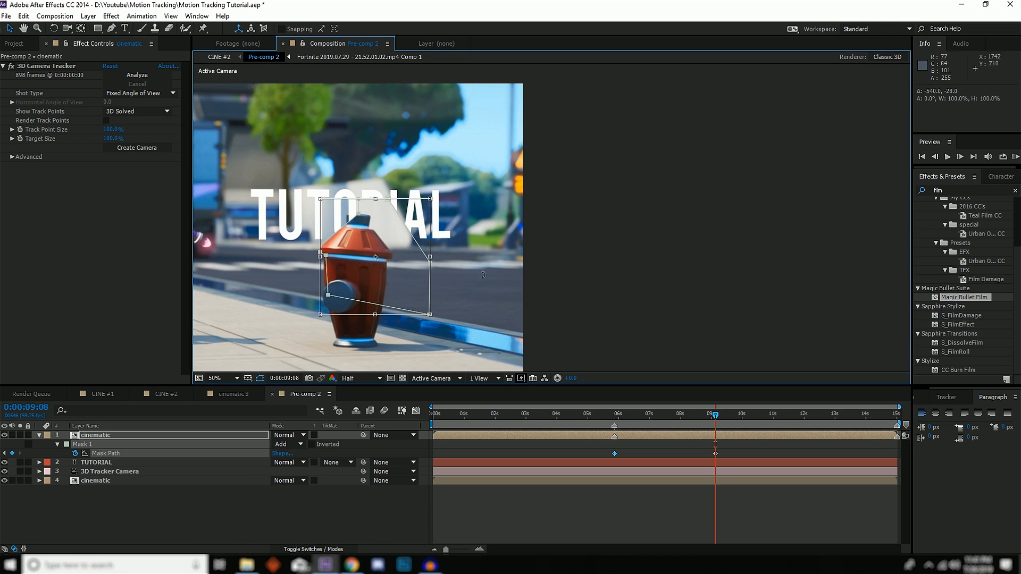
click(759, 447)
click(372, 237)
mouse_move(358, 214)
mouse_down()
mouse_move(345, 226)
mouse_move(346, 215)
mouse_move(370, 216)
mouse_up()
drag(429, 261, 395, 264)
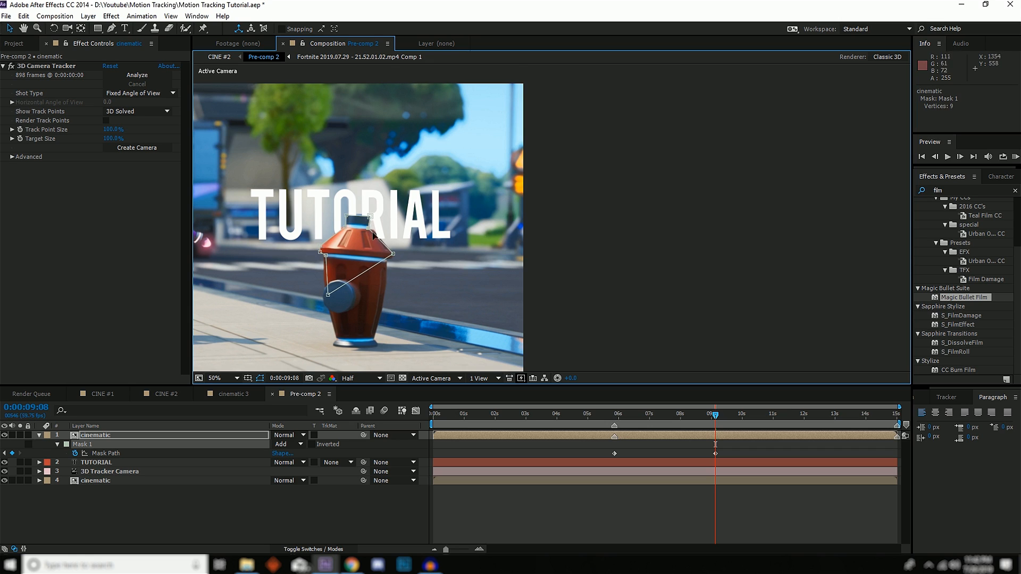
Step: Add mask vertices at the base of the hydrant's cap and along its right shoulder to follow the outline more closely
key(period)
key(space)
drag(227, 256, 583, 189)
scroll(602, 245, up, 1)
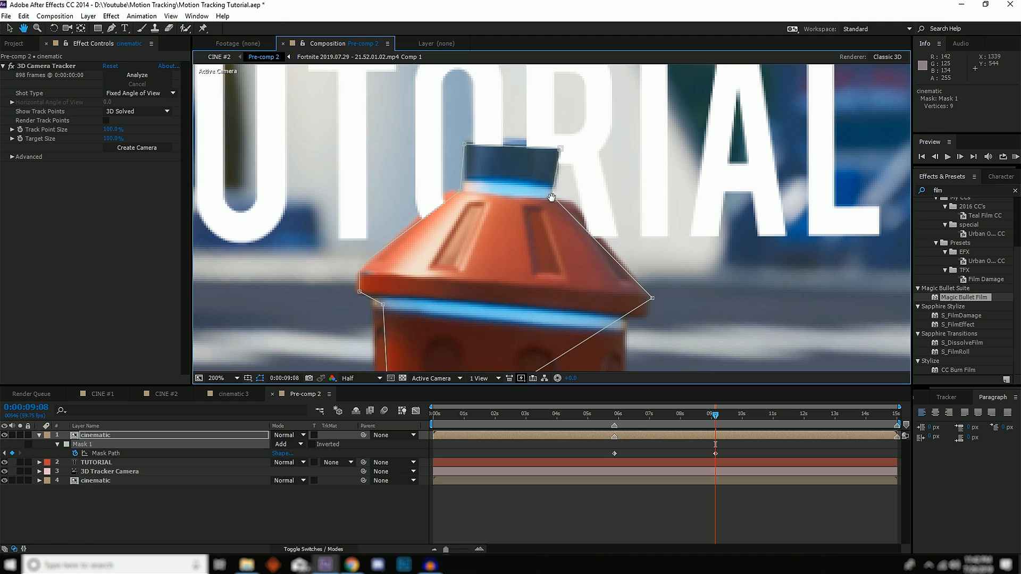
key(g)
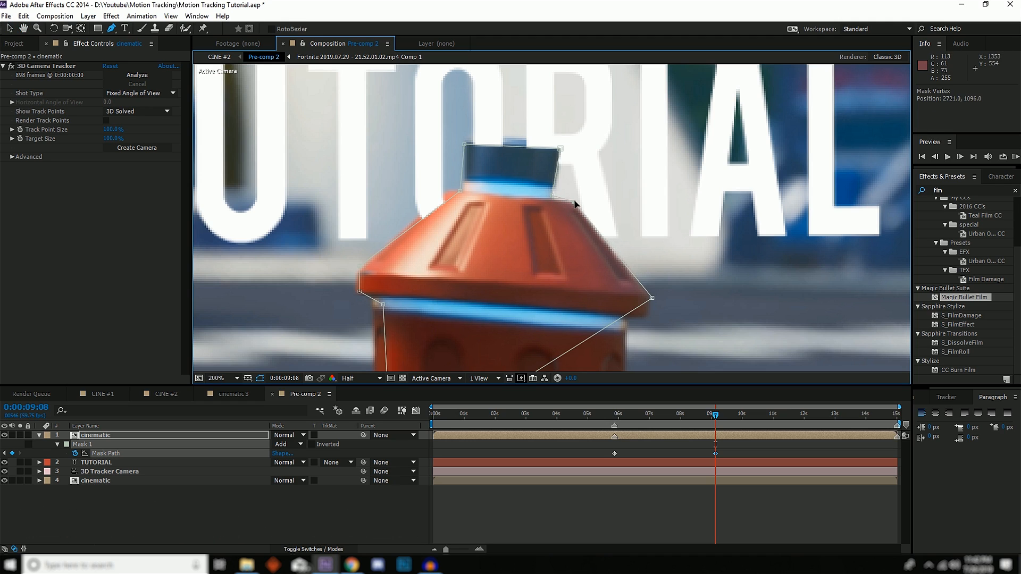
drag(554, 196, 555, 200)
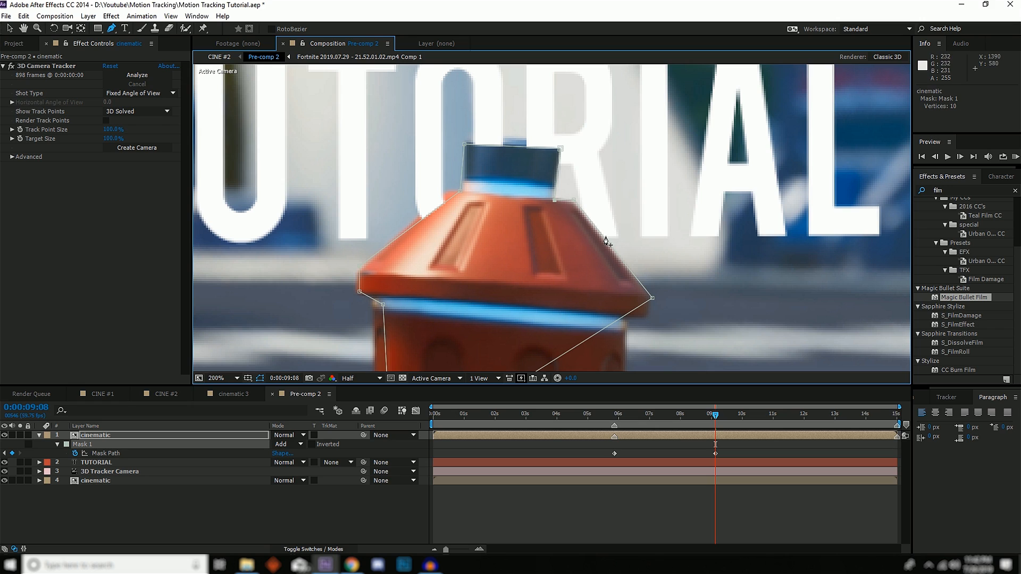
click(592, 224)
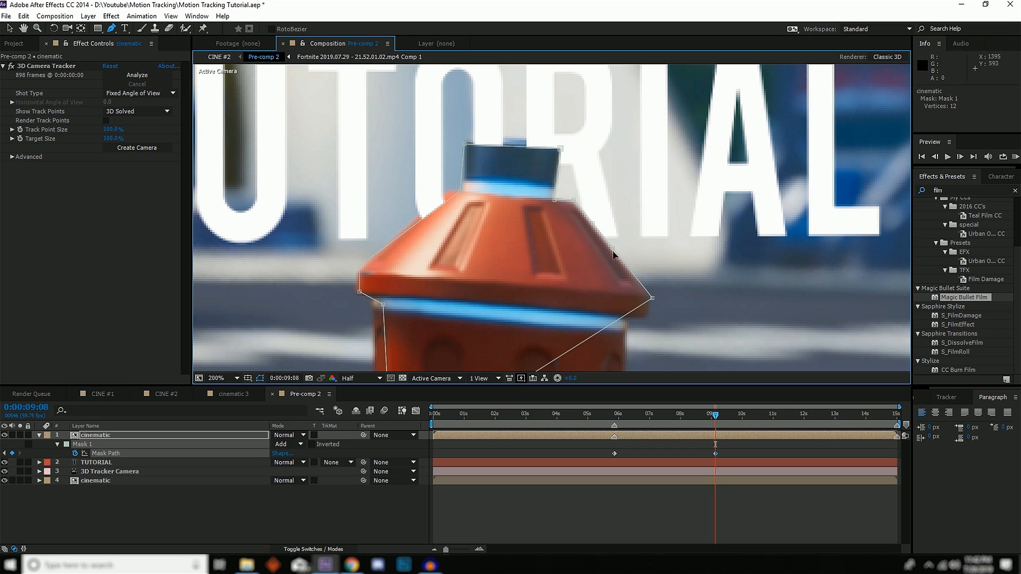
Step: At 0:00:11:58, move the whole mask onto the hydrant and adjust its cap and right shoulder vertices to the outline
key(comma)
key(v)
click(803, 417)
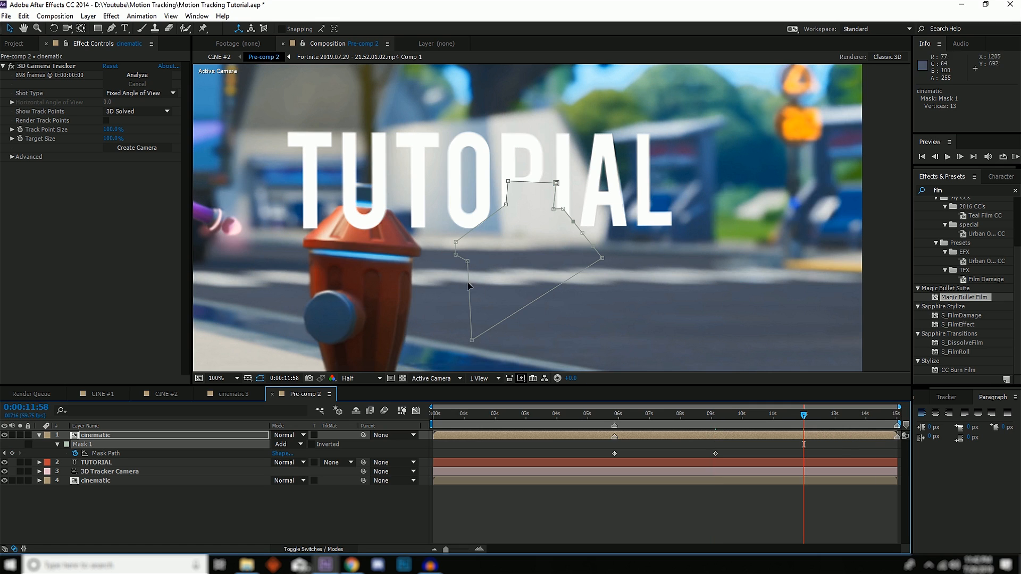
double_click(477, 225)
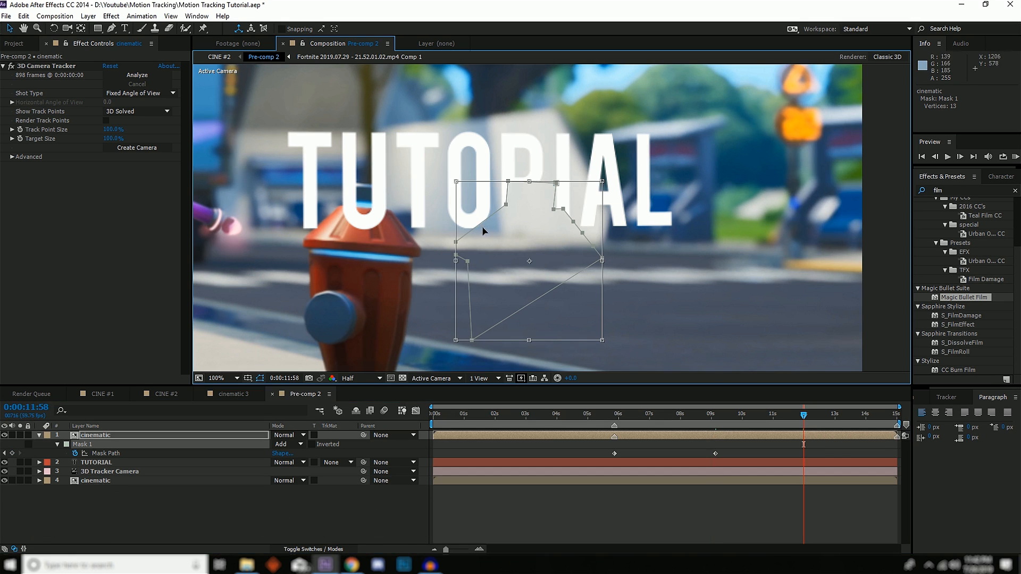
drag(505, 234, 345, 236)
key(Return)
drag(395, 186, 384, 186)
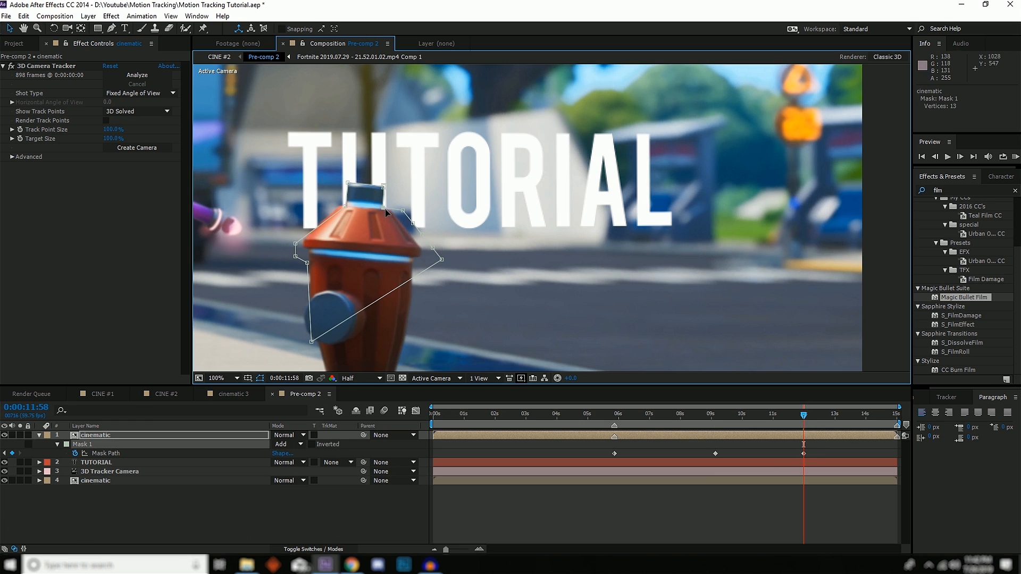
mouse_move(413, 223)
mouse_down()
mouse_move(402, 224)
mouse_move(414, 233)
mouse_up()
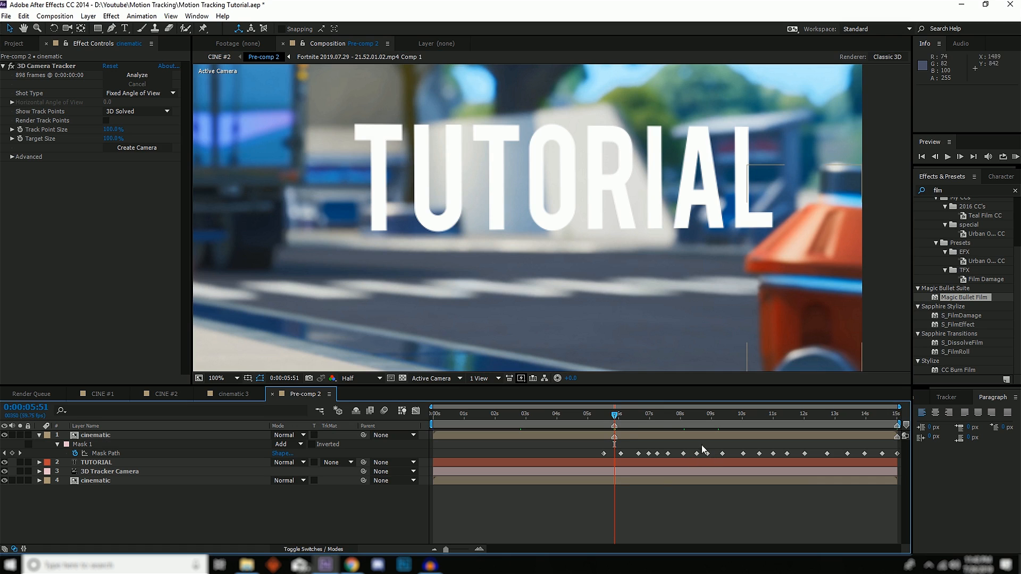
Step: Review the original Mask Path keyframes from 0:00:06:57 to 0:00:12:06 against the hydrant's outline
click(648, 414)
click(648, 453)
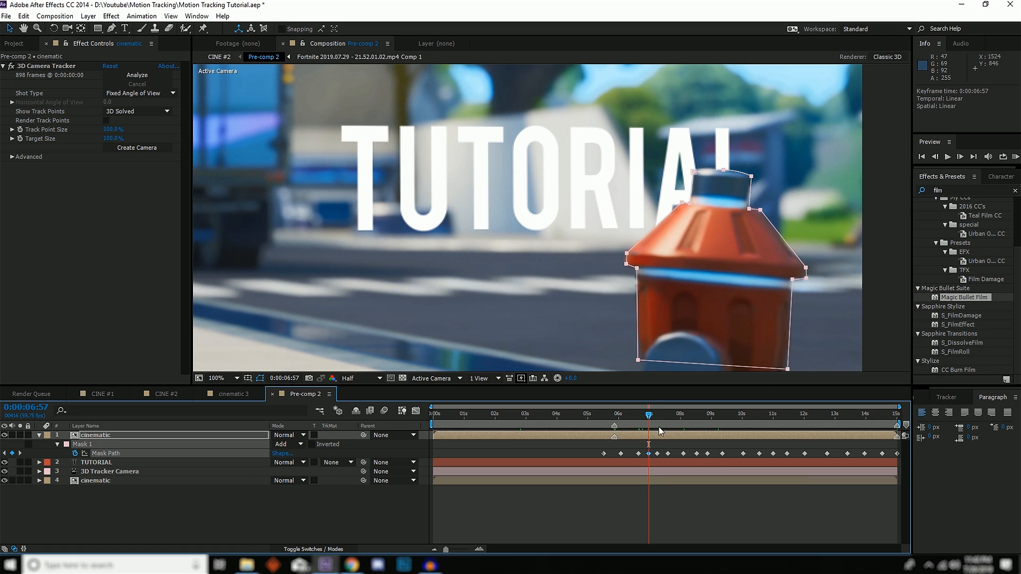
key(k)
key(k)
key(k)
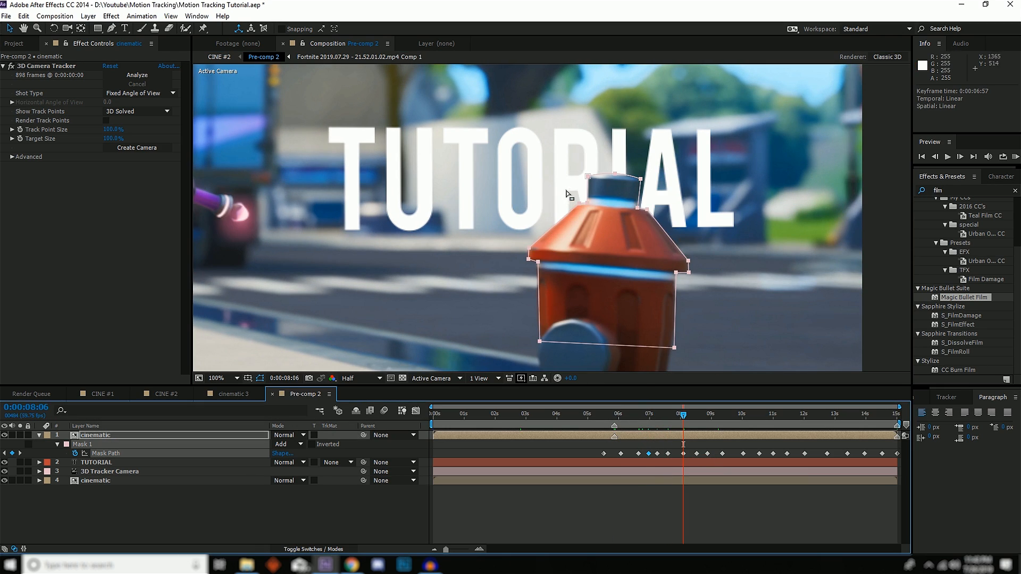
drag(683, 415, 807, 414)
click(683, 512)
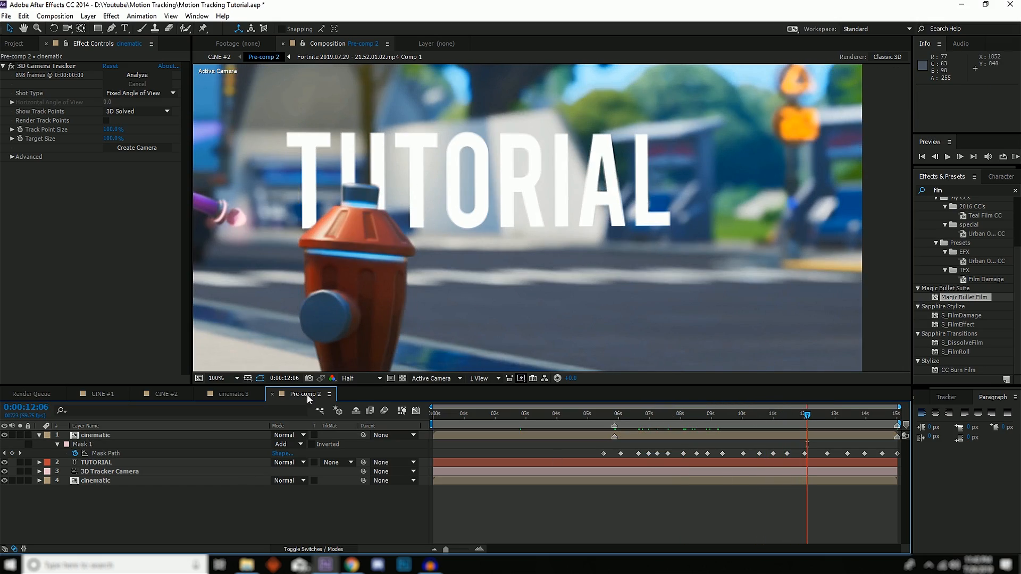